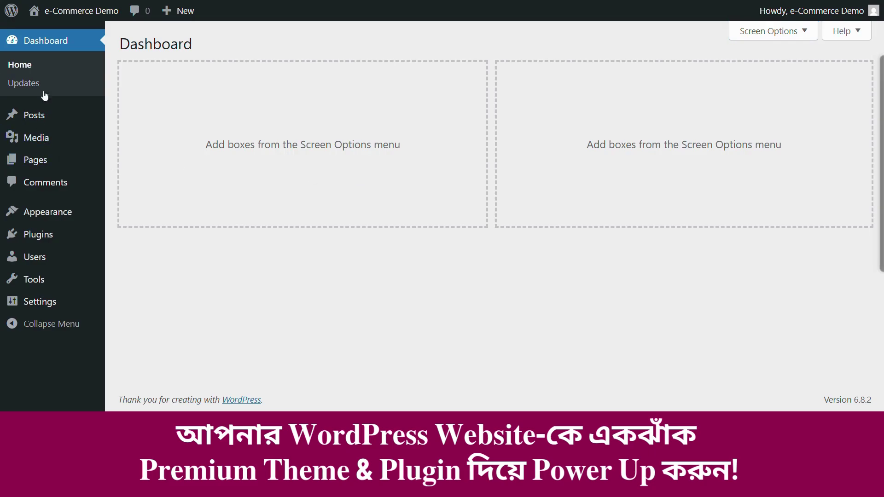
Move the "Hello world!" post to the trash.
mouse_move(37, 118)
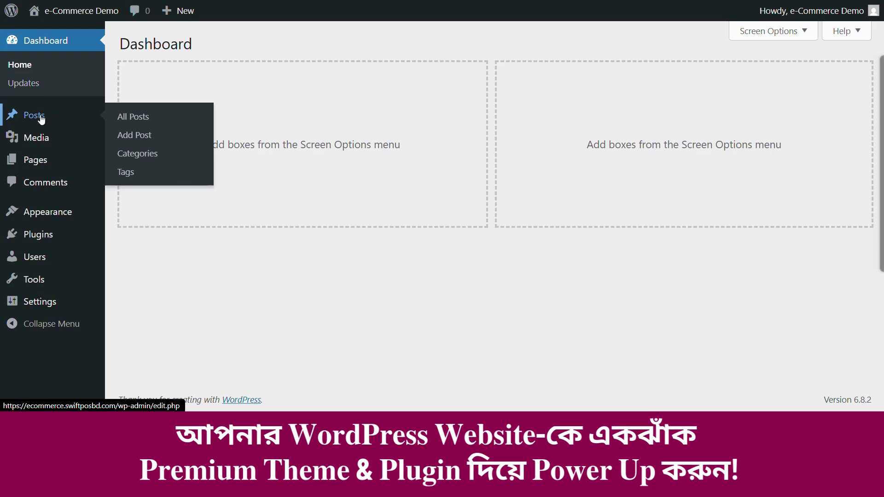
click(40, 115)
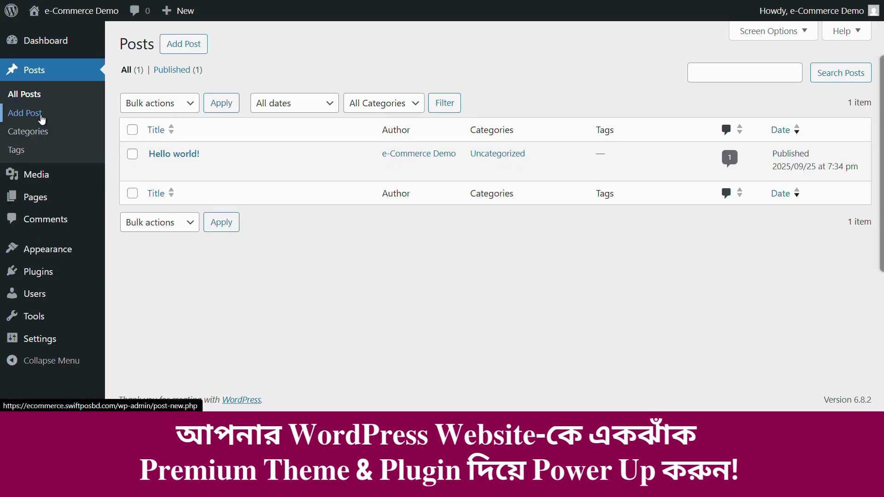
click(229, 171)
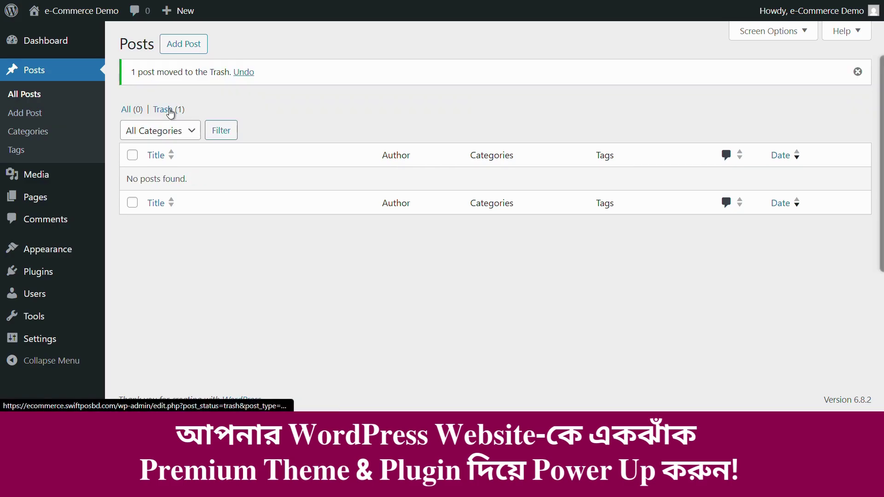
Permanently delete the trashed "Hello world!" post with a bulk action.
click(168, 111)
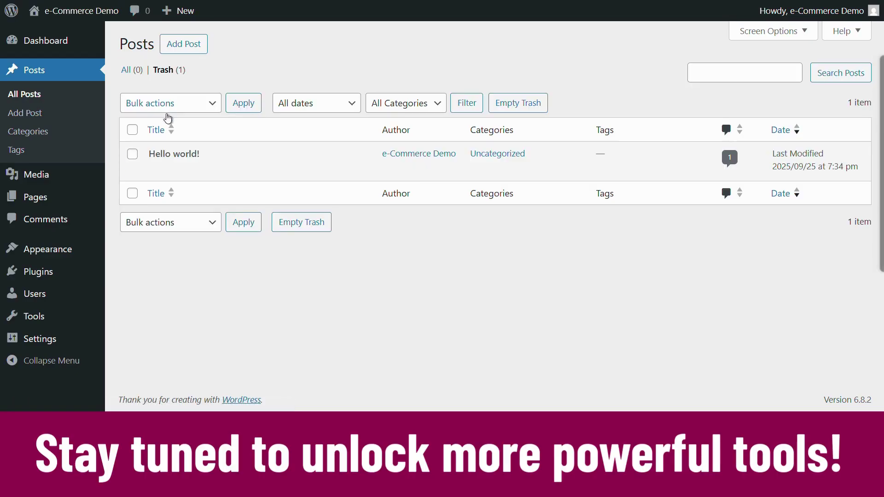
click(133, 131)
click(172, 107)
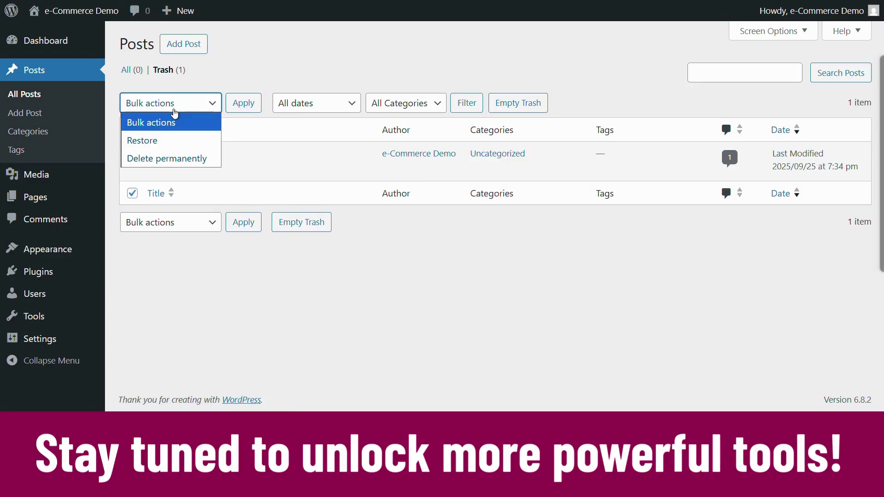
click(174, 158)
click(248, 105)
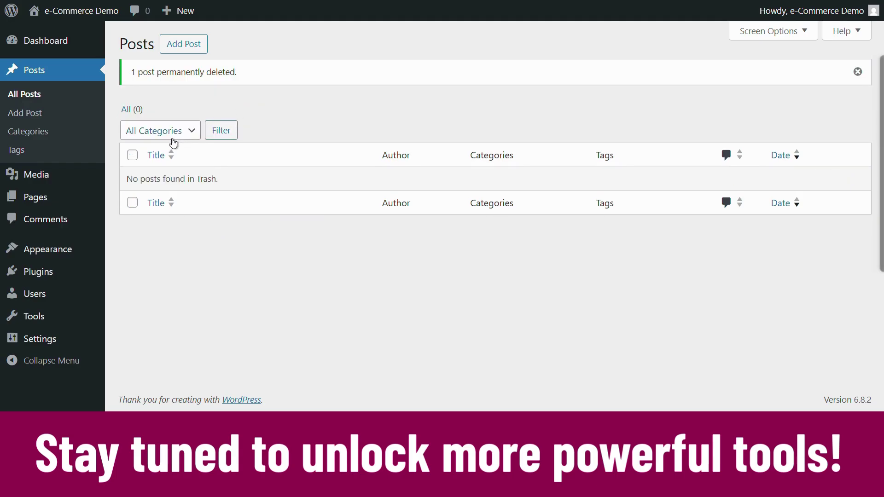
Move both the Privacy Policy draft and the Sample Page to the trash with a bulk action.
mouse_move(40, 199)
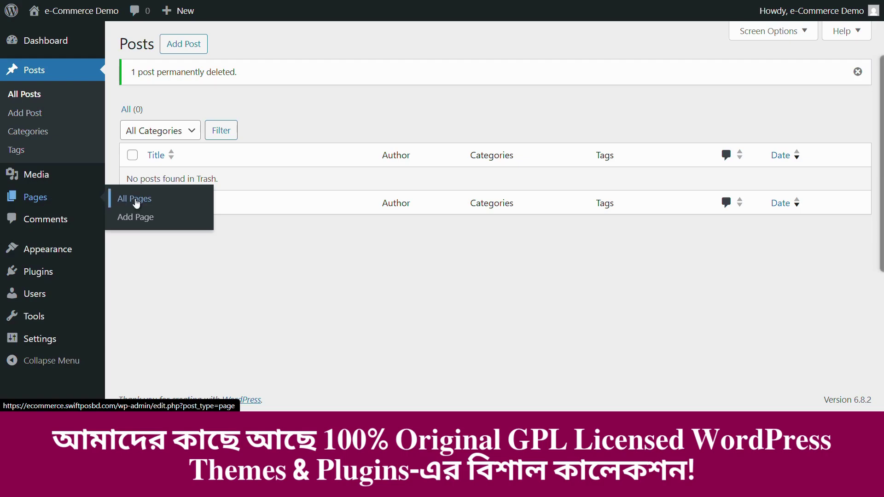
click(136, 201)
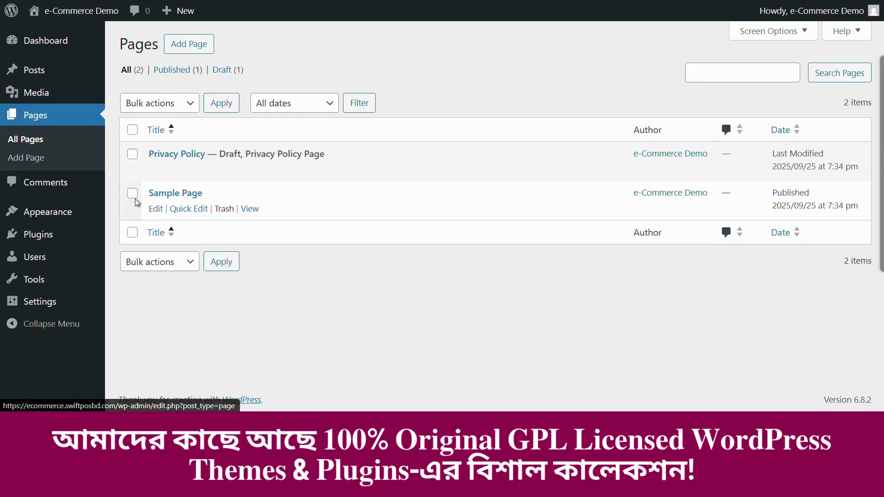
click(132, 131)
click(187, 110)
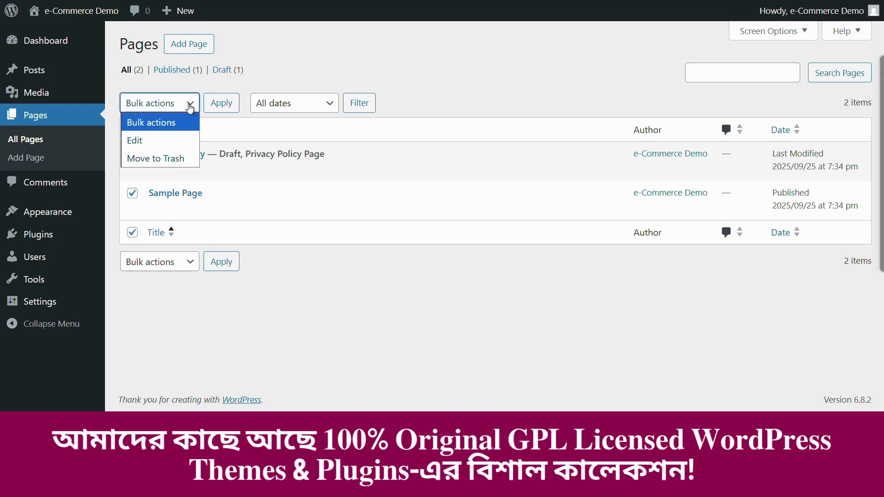
click(179, 159)
click(221, 104)
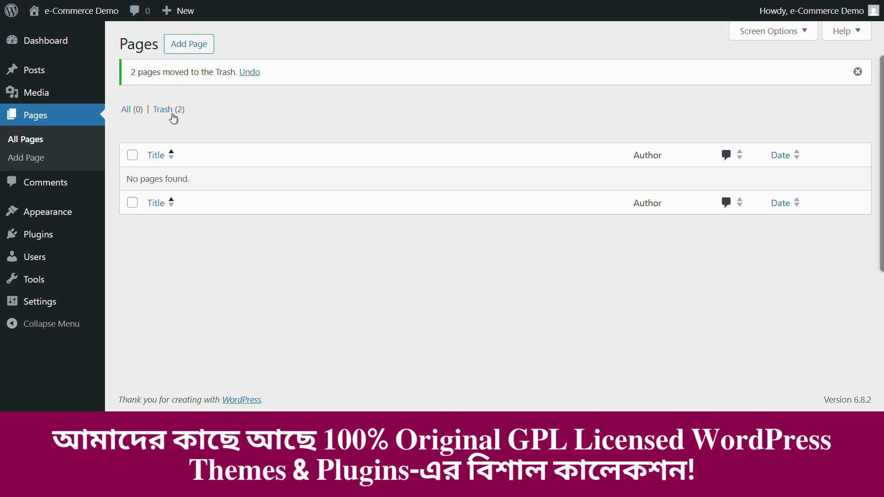
Permanently delete both trashed pages with a bulk action.
click(172, 112)
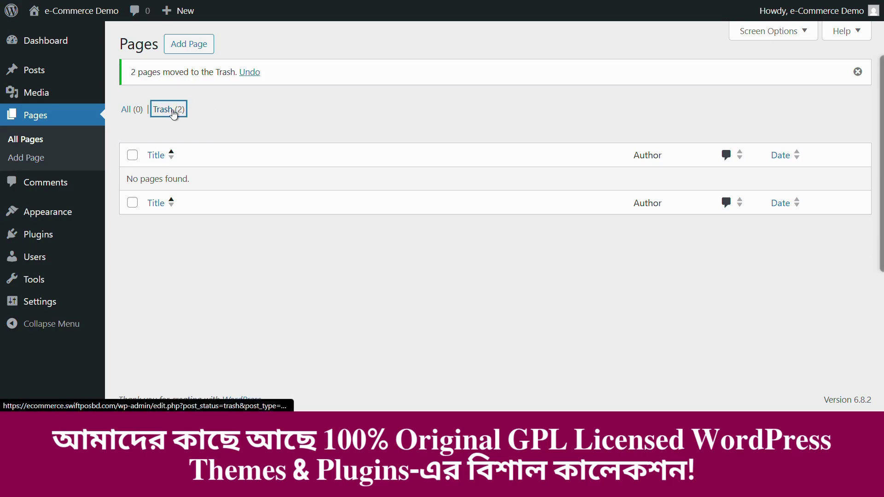
click(132, 130)
click(171, 104)
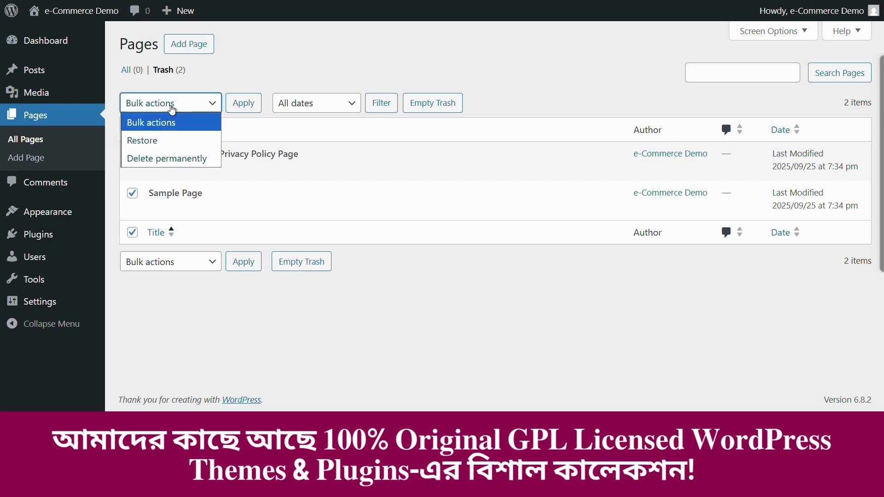
click(167, 158)
click(241, 106)
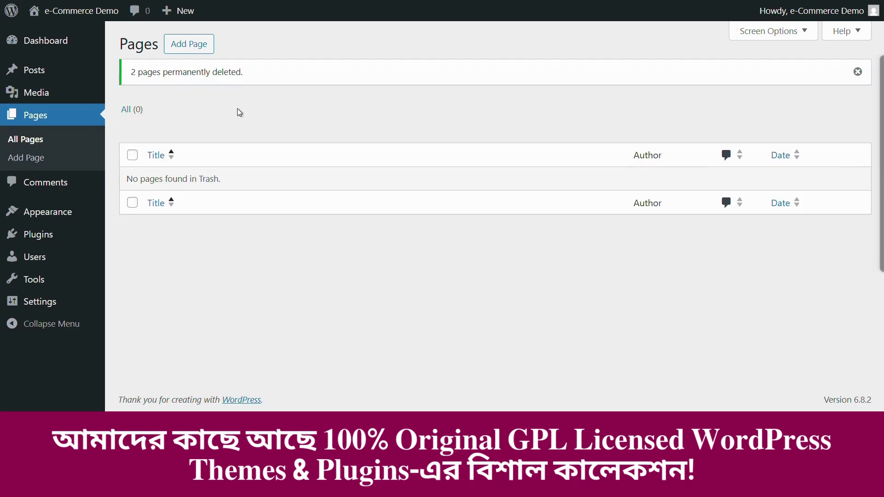
Delete the Twenty Twenty-Four theme from the installed themes.
mouse_move(63, 215)
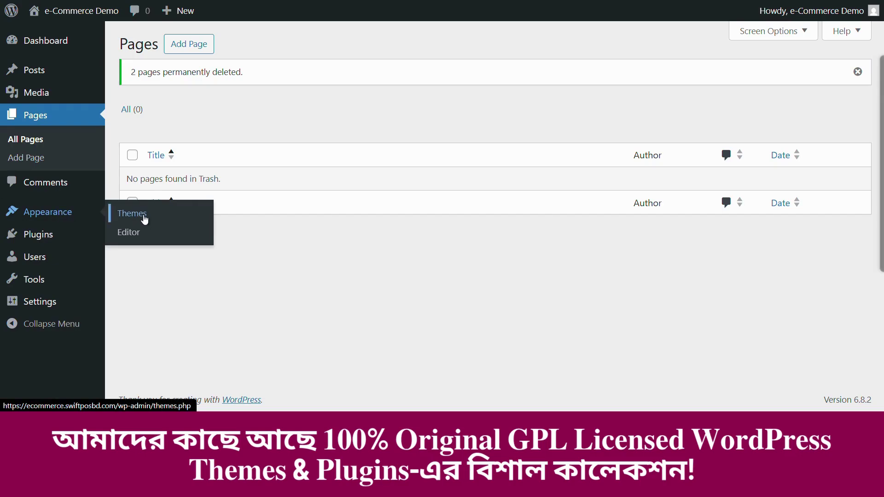
click(144, 220)
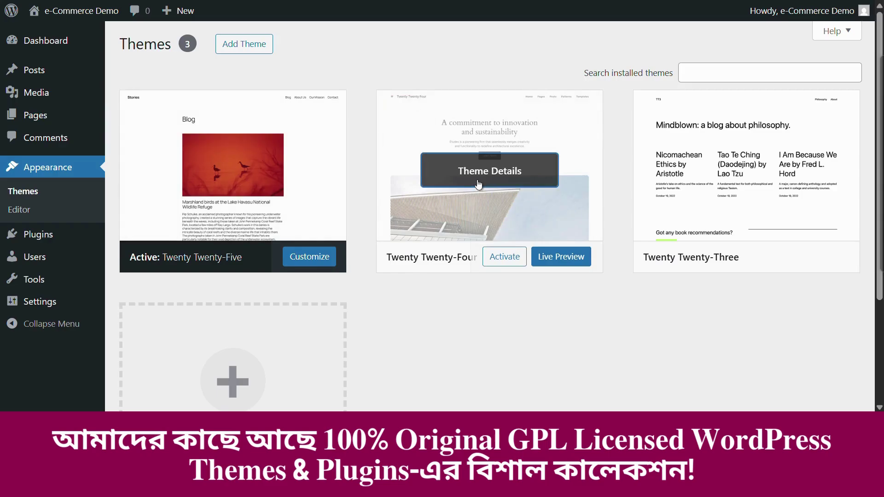
click(477, 183)
click(519, 384)
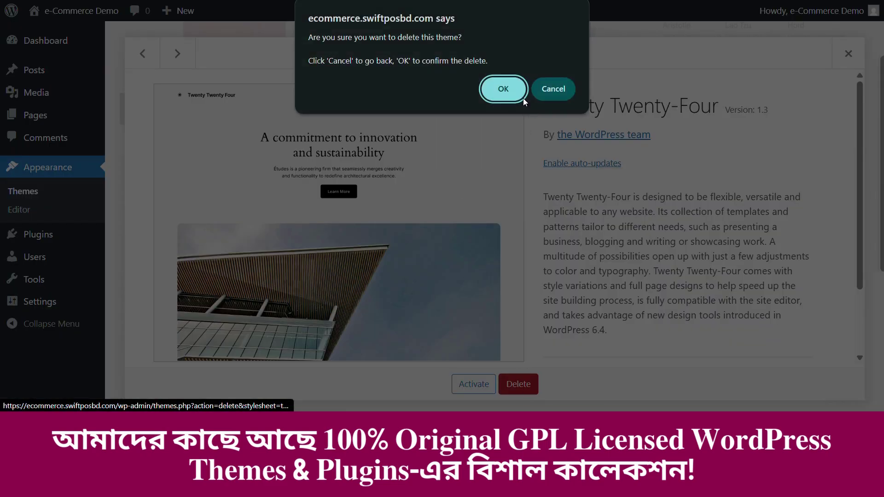
click(515, 88)
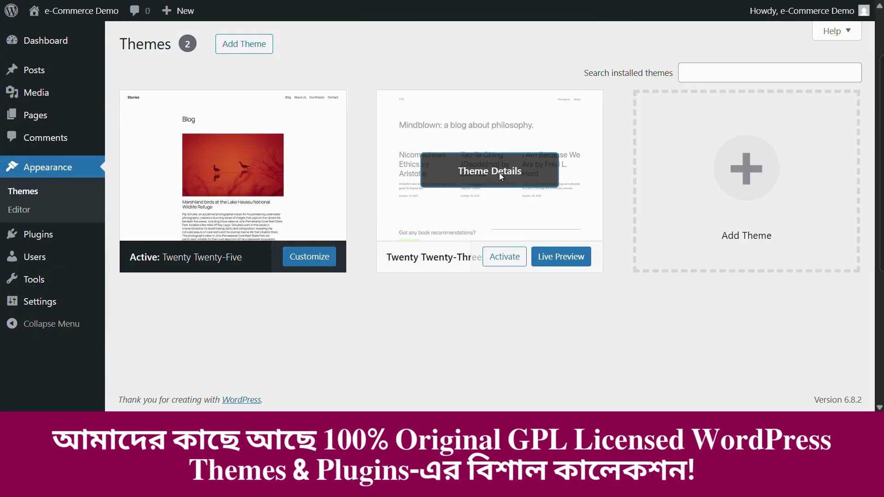
Delete the Twenty Twenty-Three theme from the installed themes.
click(502, 175)
click(518, 383)
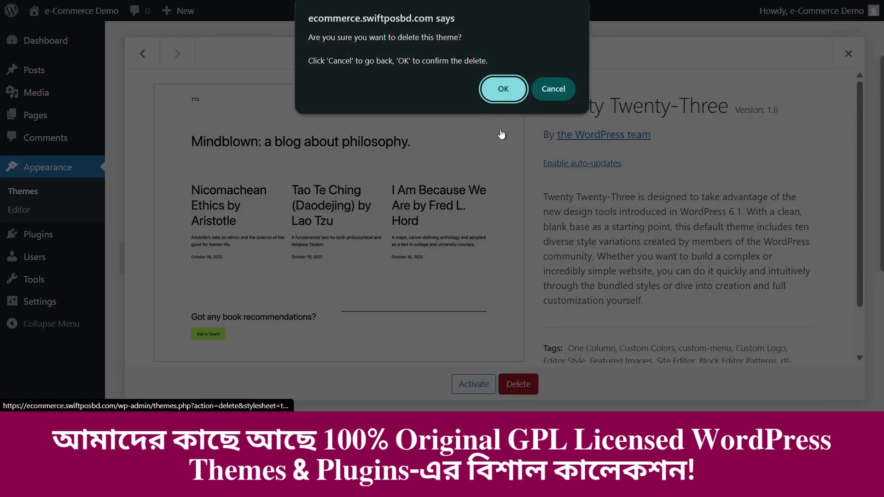
click(506, 88)
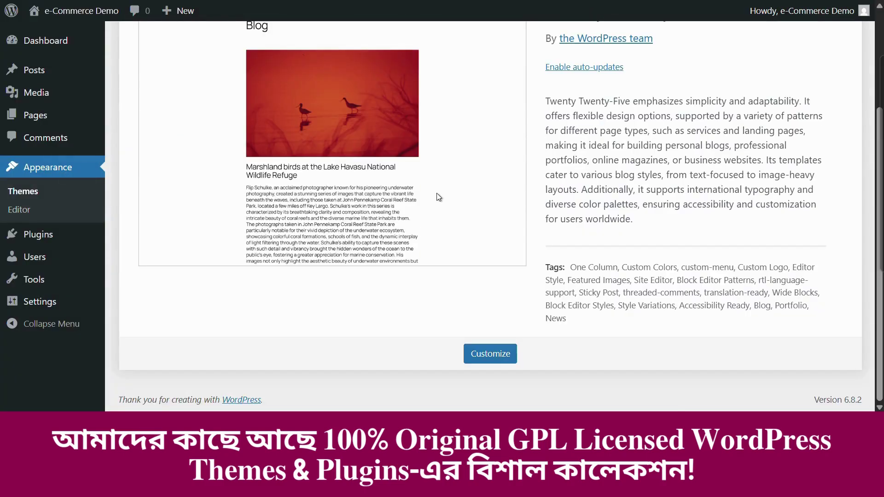
Delete the installed Akismet Anti-spam and Hello Dolly plugins together with a bulk action.
mouse_move(39, 240)
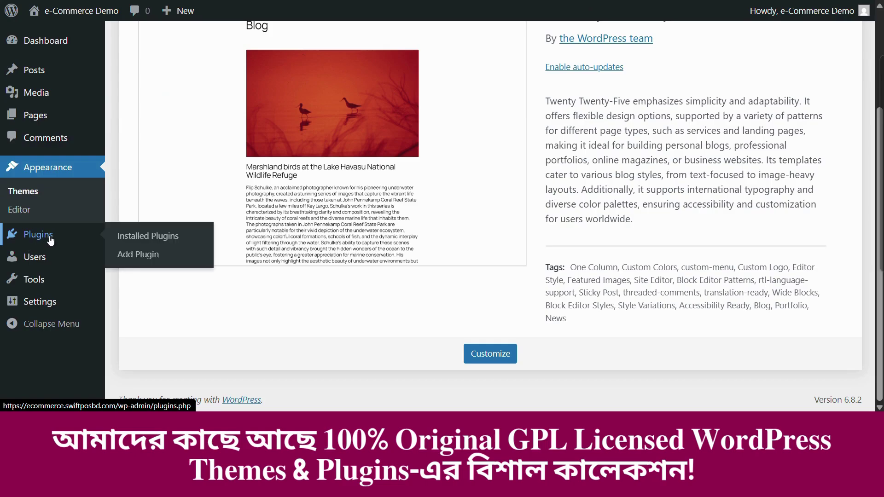
click(111, 236)
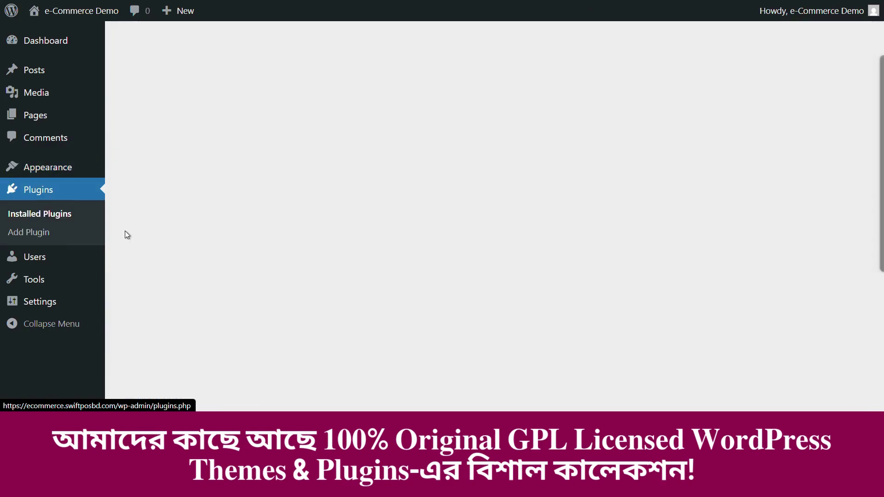
click(130, 133)
click(182, 105)
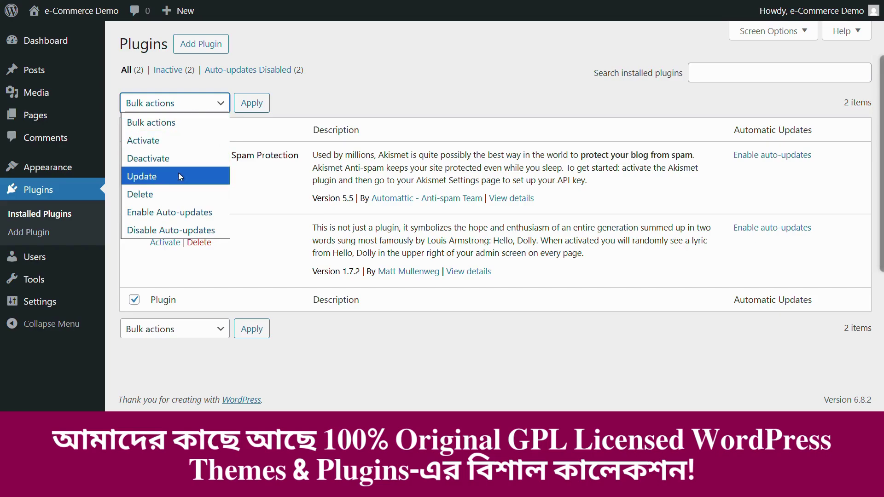
click(166, 196)
click(261, 102)
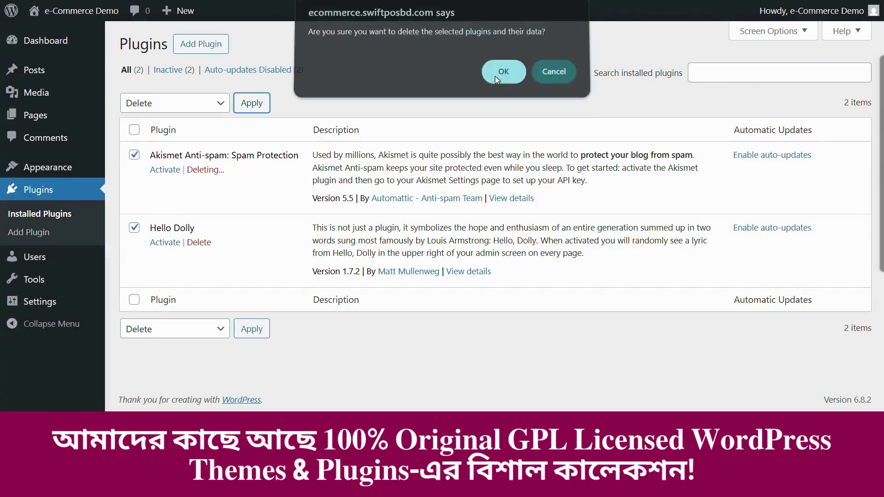
click(495, 76)
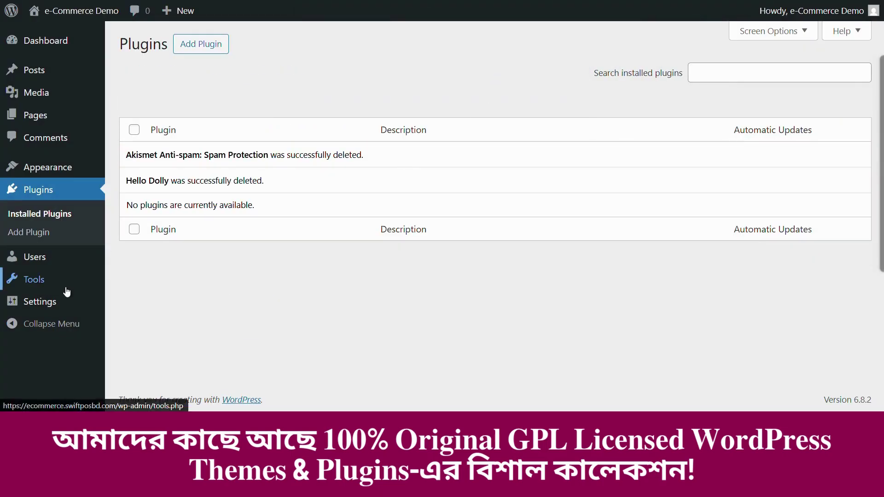
Set the site's permalink structure to Post name and save the change.
mouse_move(53, 305)
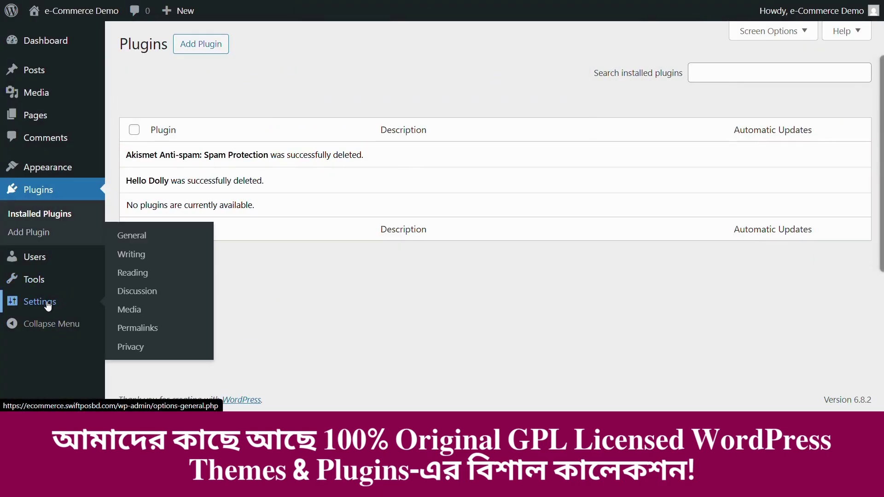
click(132, 329)
scroll(262, 250, down, 4)
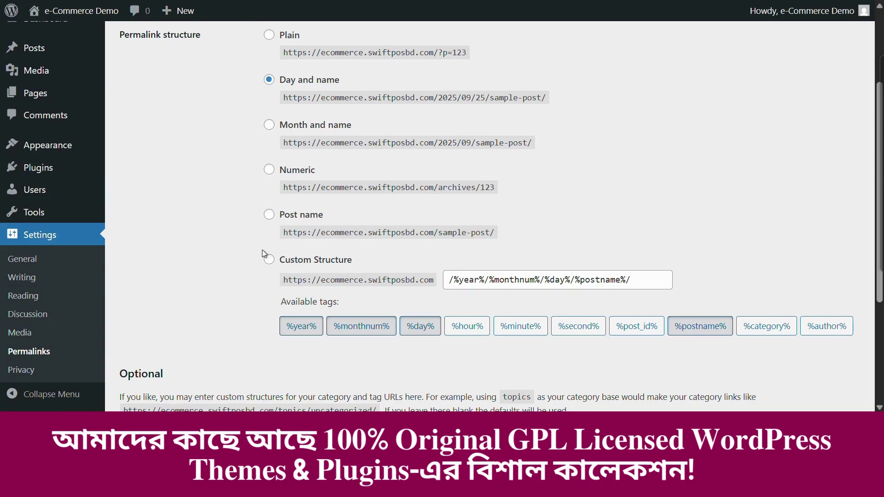
click(269, 215)
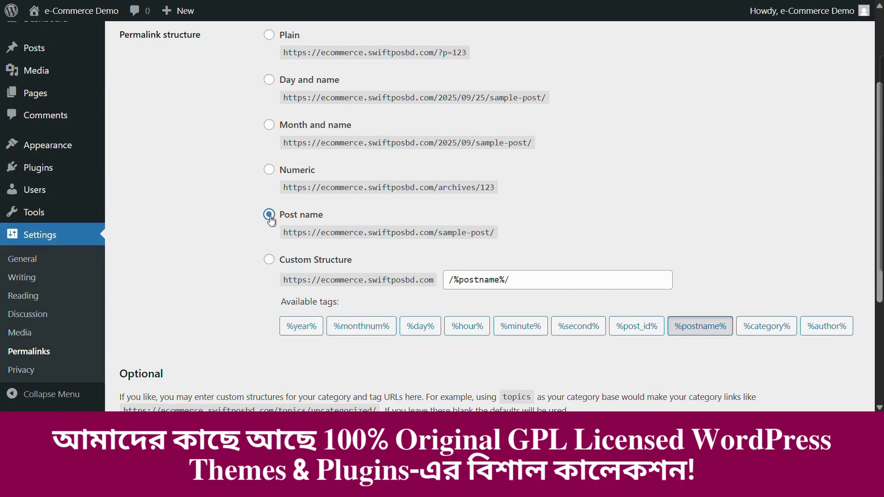
mouse_move(327, 217)
mouse_down()
mouse_move(294, 218)
mouse_move(317, 216)
mouse_up()
scroll(341, 217, down, 4)
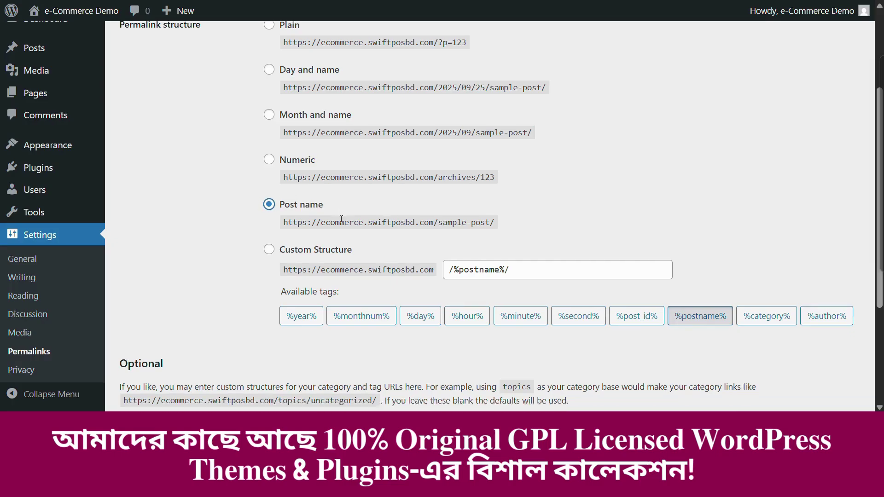
click(165, 346)
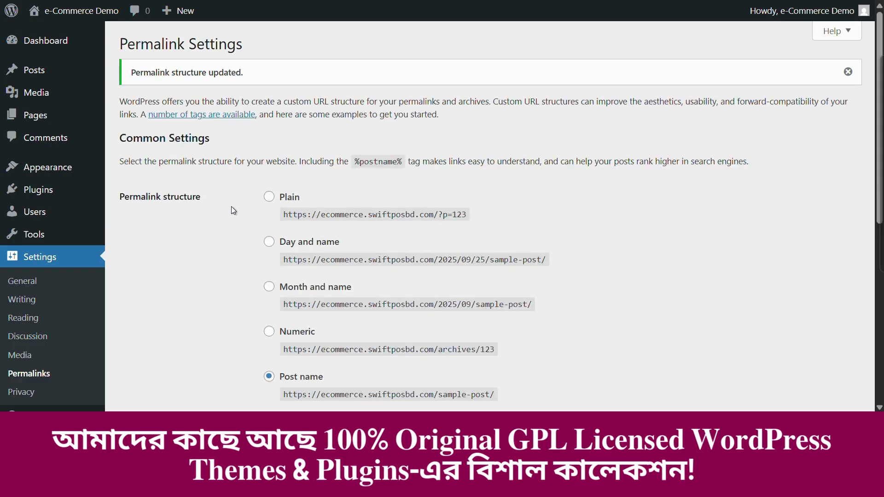
Open the page for adding a new theme to the site.
mouse_move(64, 170)
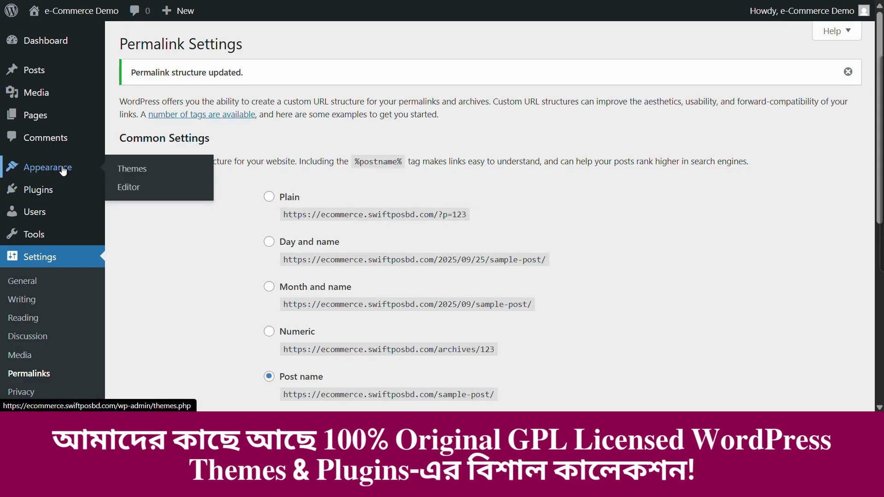
click(129, 169)
scroll(258, 222, up, 1)
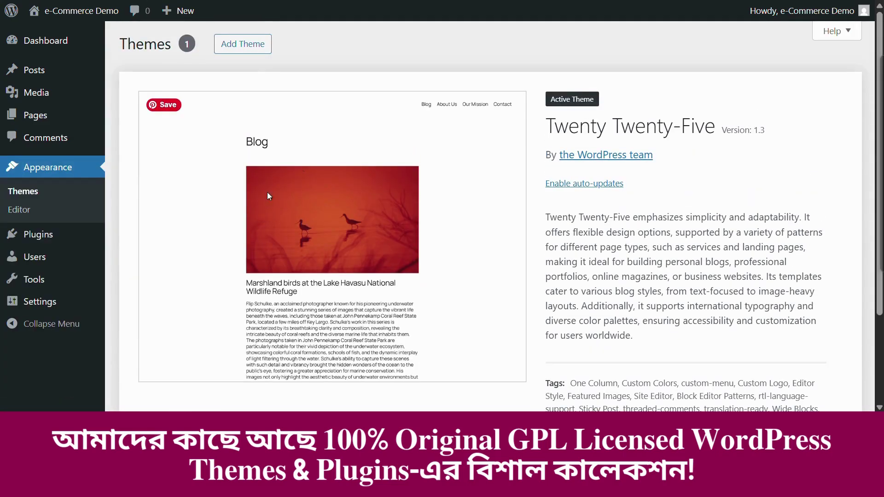
click(240, 49)
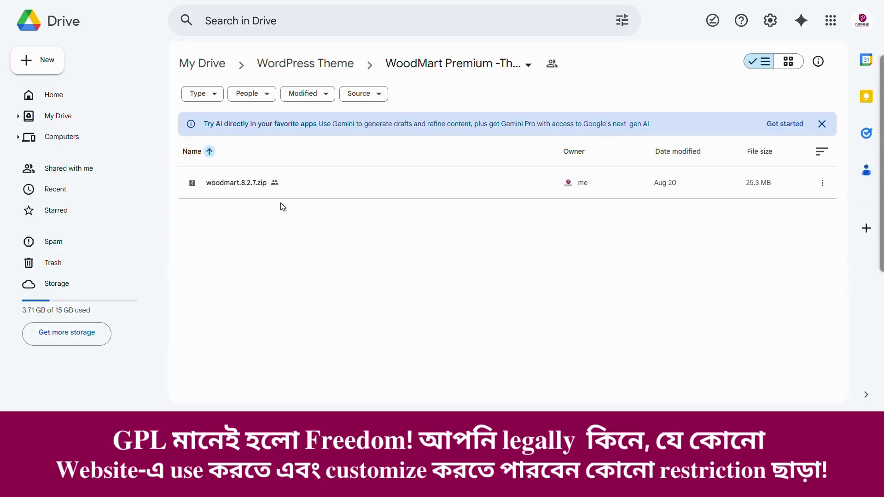
Switch to Google Drive and download woodmart.8.2.7.zip from the WoodMart Premium folder without a virus scan.
click(823, 183)
click(658, 237)
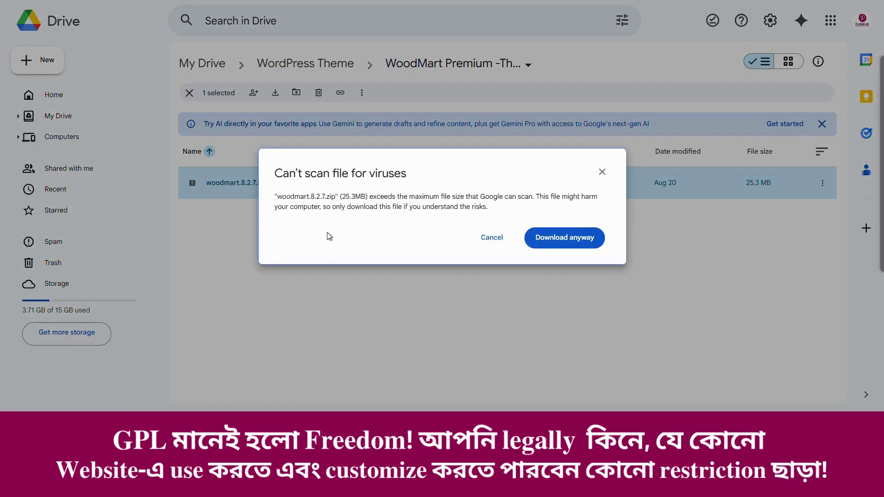
click(571, 249)
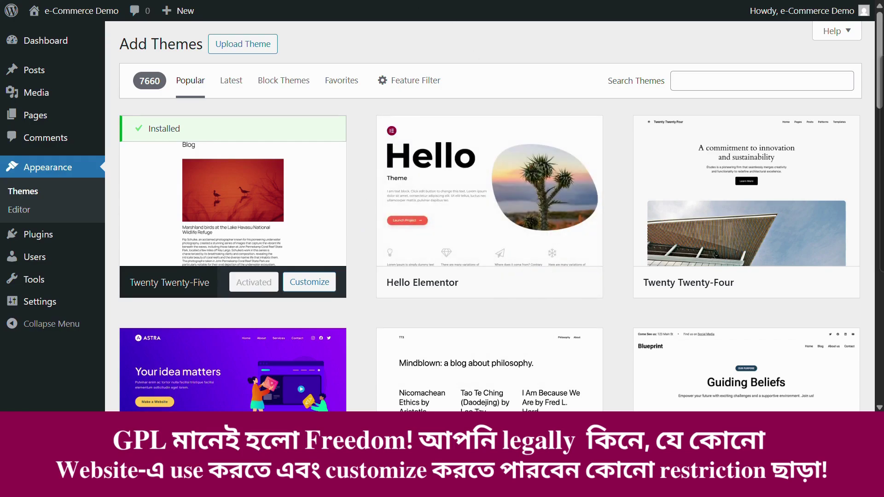
Upload woodmart.8.2.7.zip from the New Volume (E:) drive as a new theme and install it.
click(243, 49)
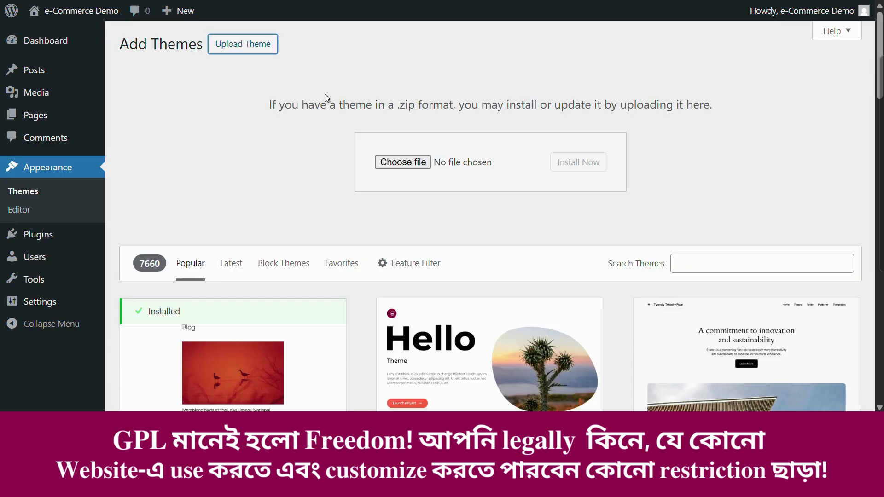
click(403, 163)
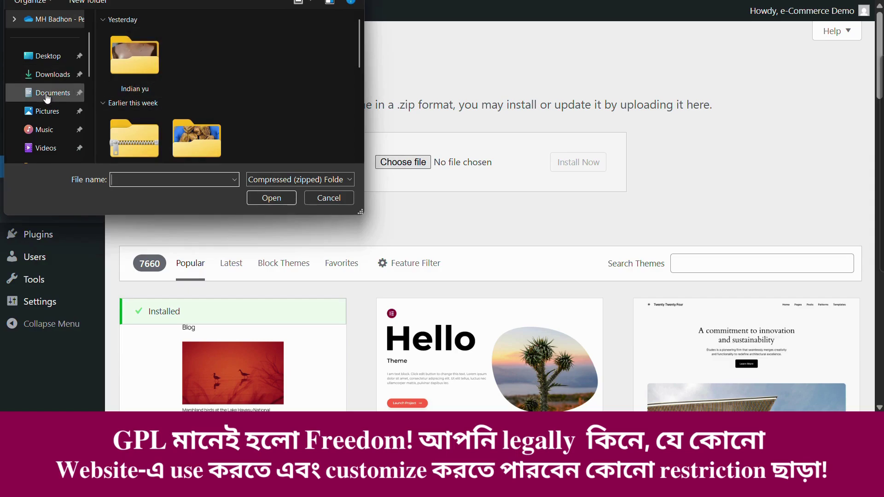
click(48, 95)
click(56, 79)
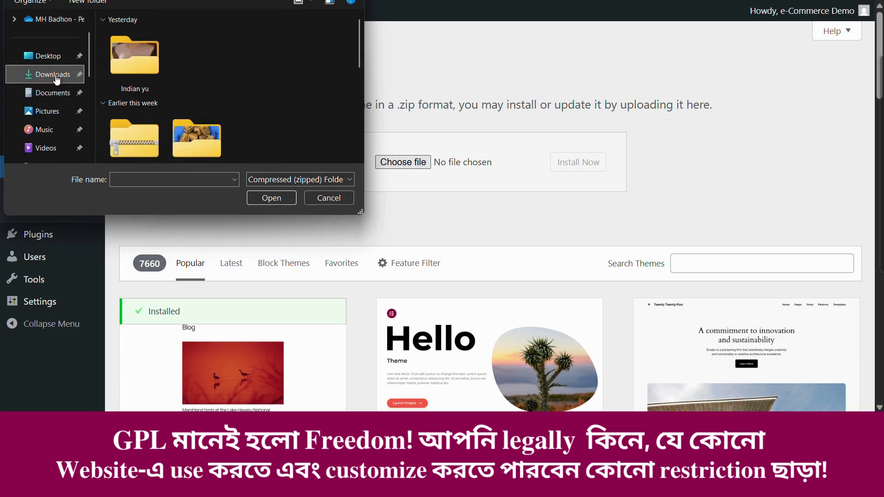
click(53, 58)
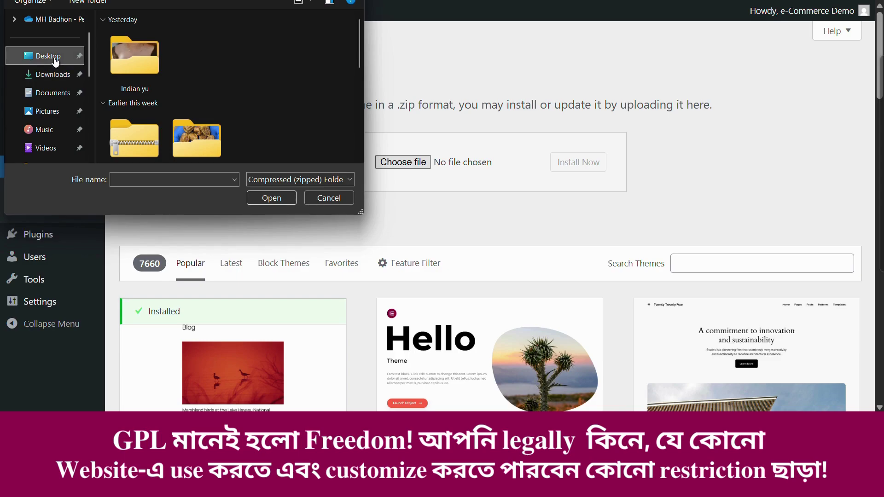
scroll(62, 138, down, 5)
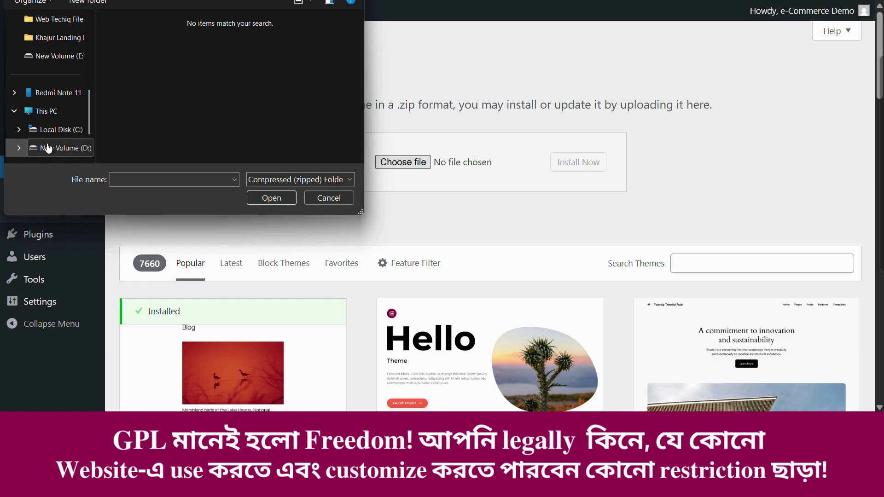
click(48, 148)
scroll(48, 138, down, 1)
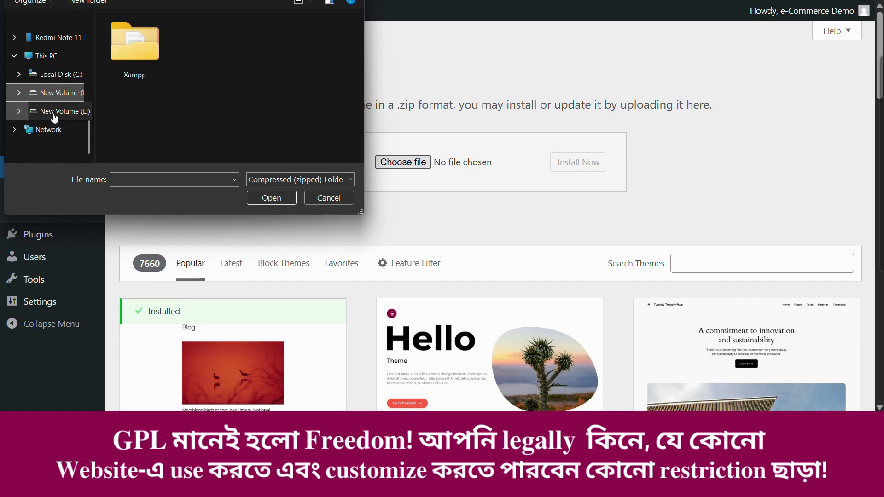
click(62, 113)
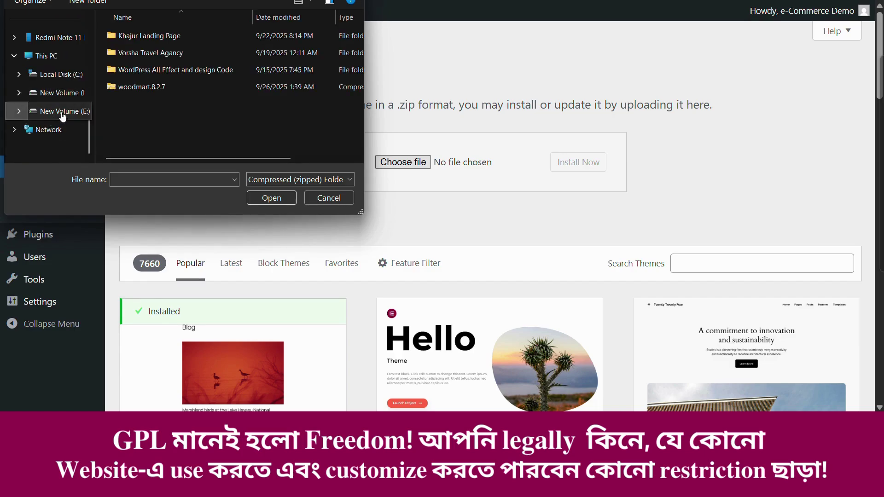
click(135, 88)
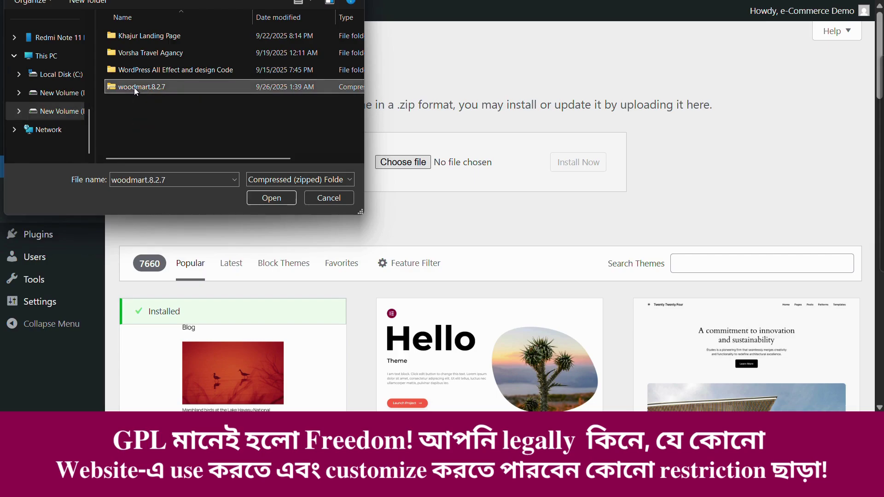
click(270, 199)
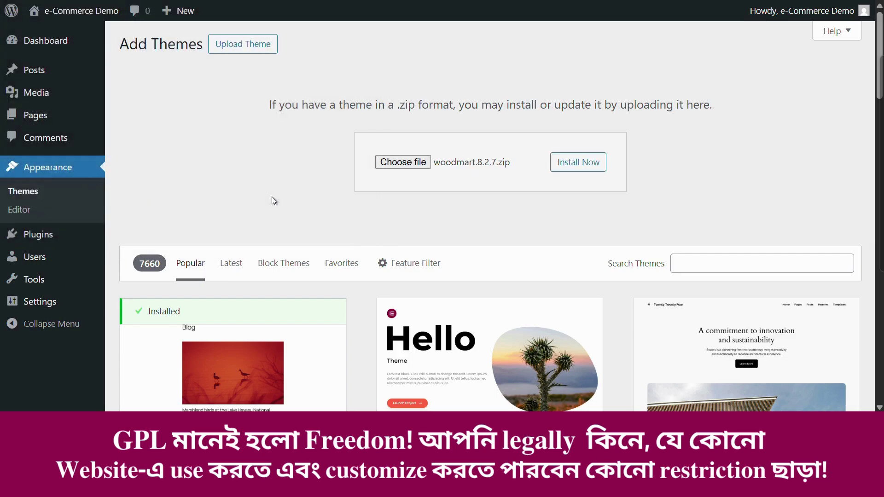
click(585, 165)
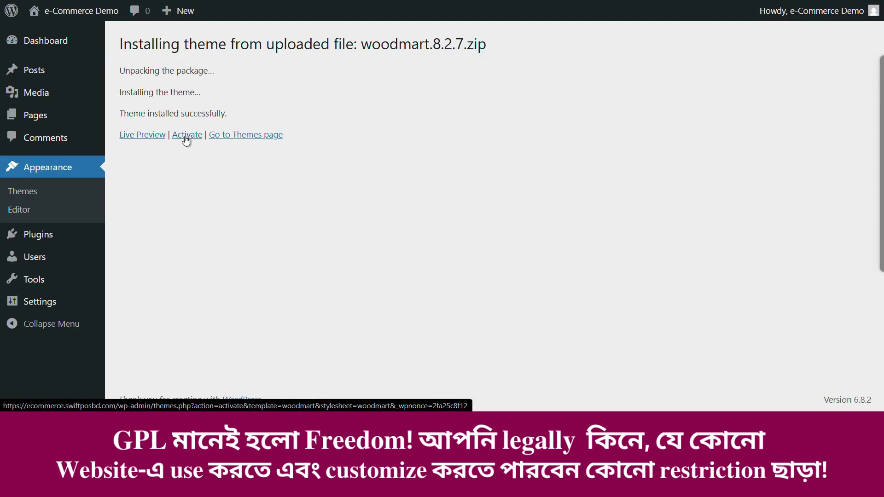
Activate the installed WoodMart theme, then start its setup wizard and continue past the theme license stage.
click(189, 138)
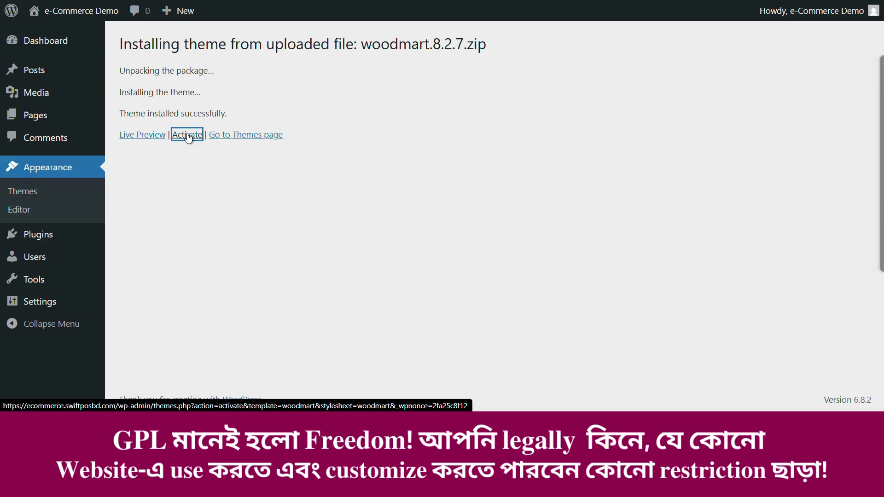
scroll(500, 310, down, 1)
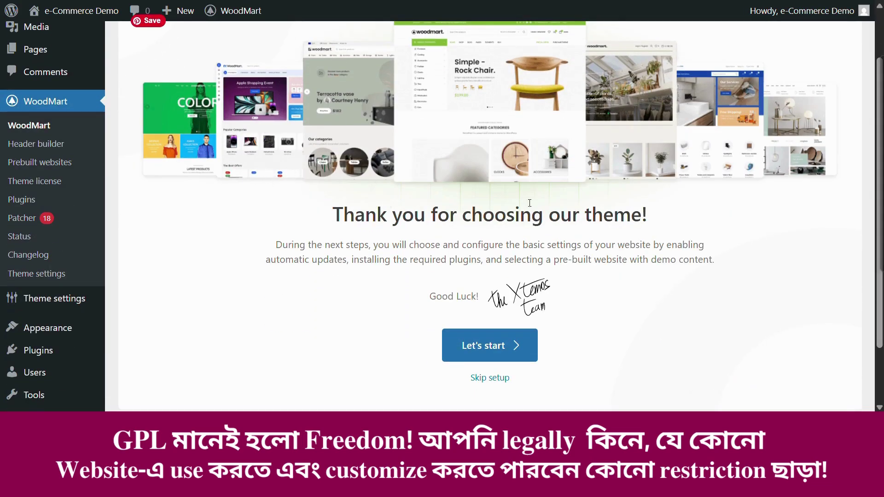
click(502, 351)
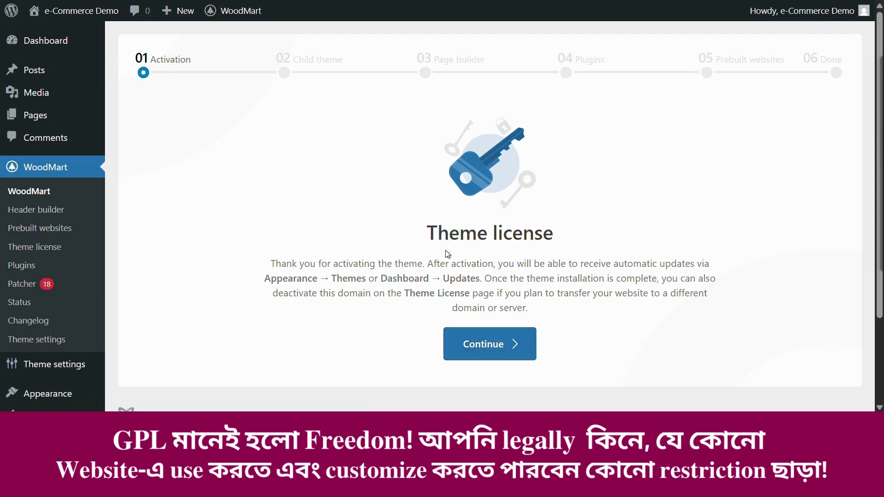
click(509, 352)
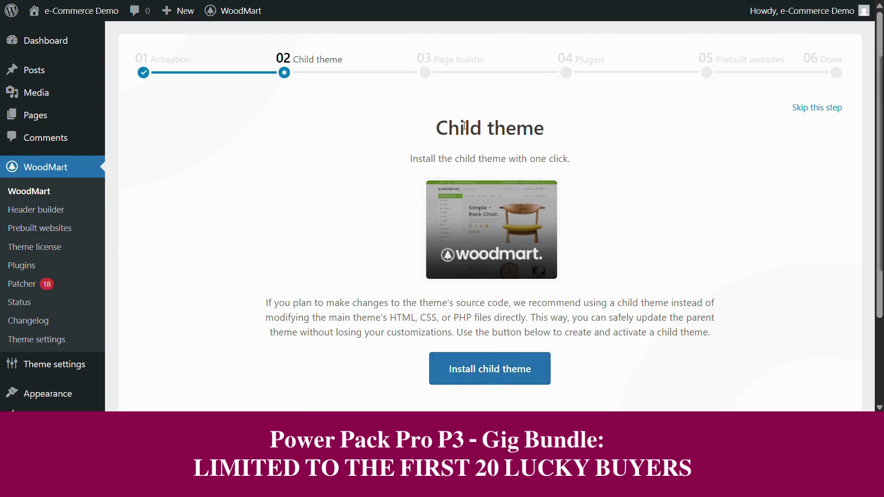
Install the WoodMart child theme in the setup wizard.
drag(436, 129, 551, 131)
click(567, 134)
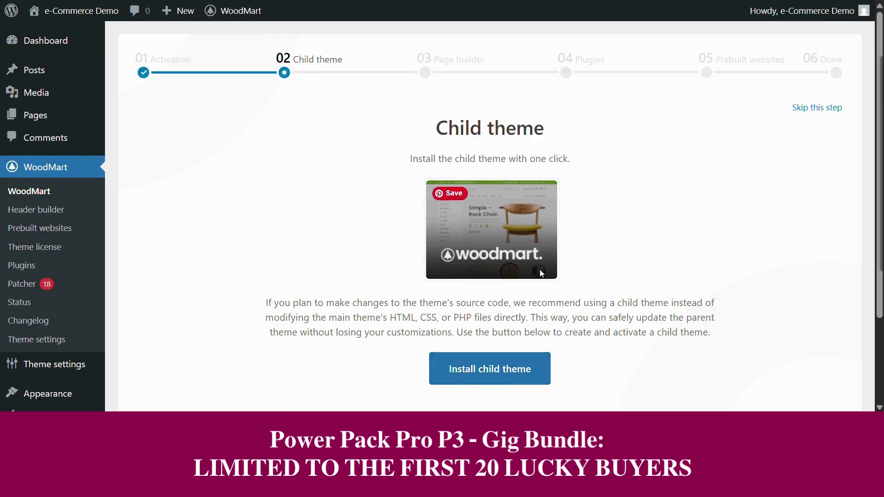
click(507, 370)
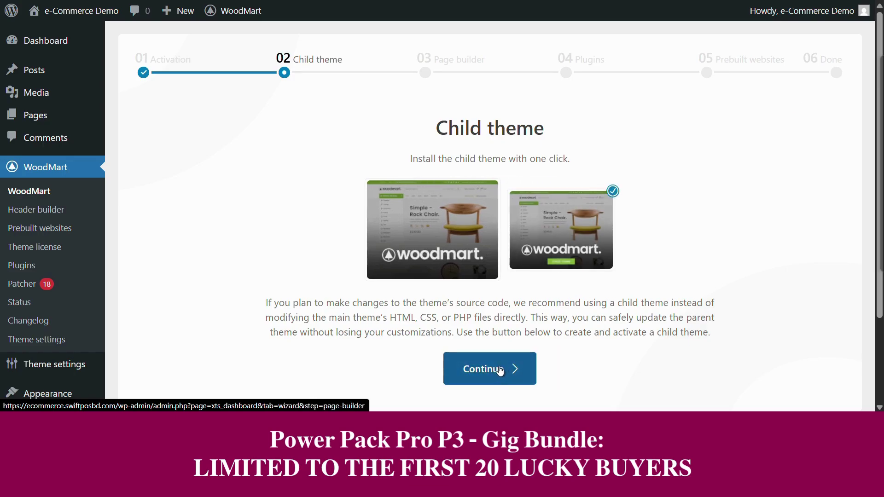
Continue to the page builder choice and proceed with Elementor as the site's page builder.
scroll(497, 345, down, 1)
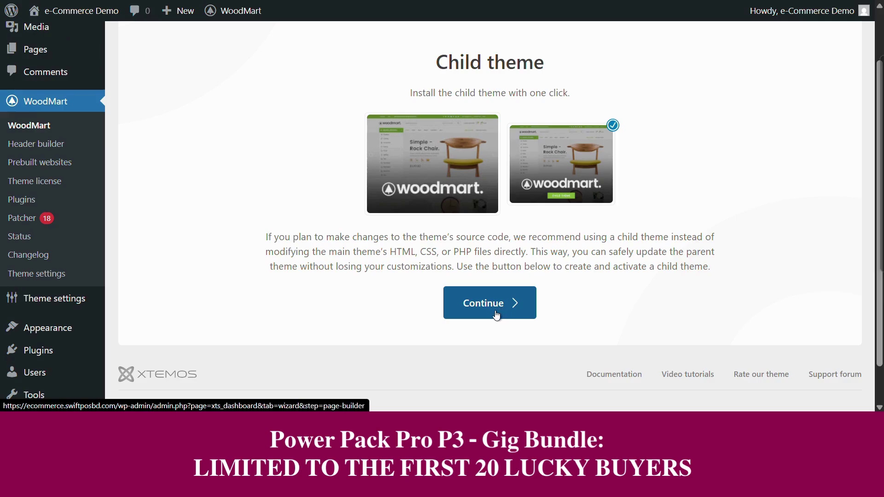
scroll(497, 315, up, 1)
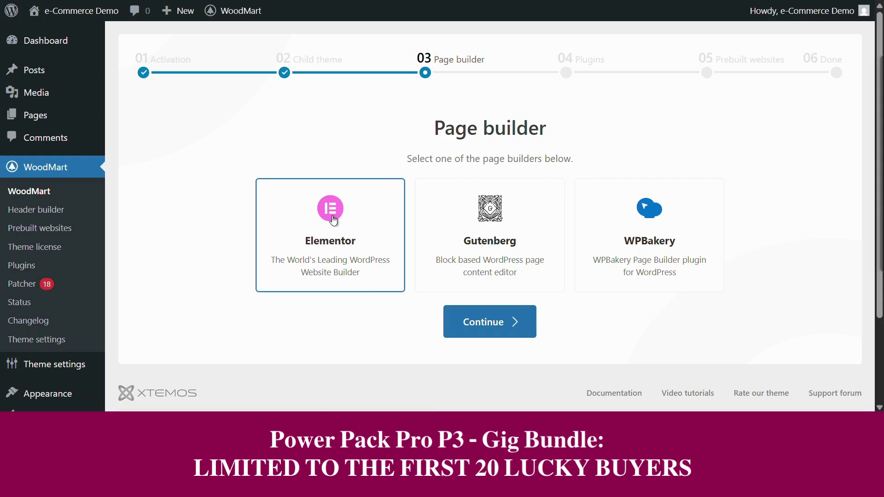
click(520, 326)
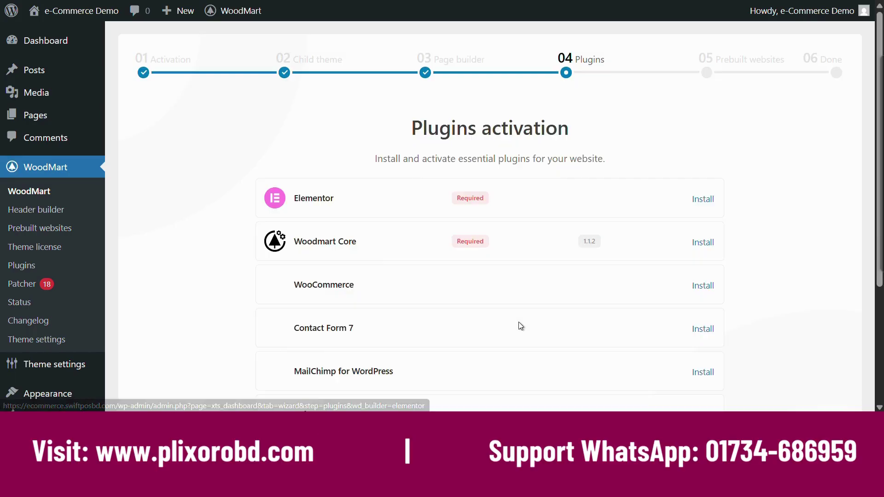
Install and activate all the essential plugins offered by the wizard and continue to the prebuilt websites.
scroll(382, 248, down, 2)
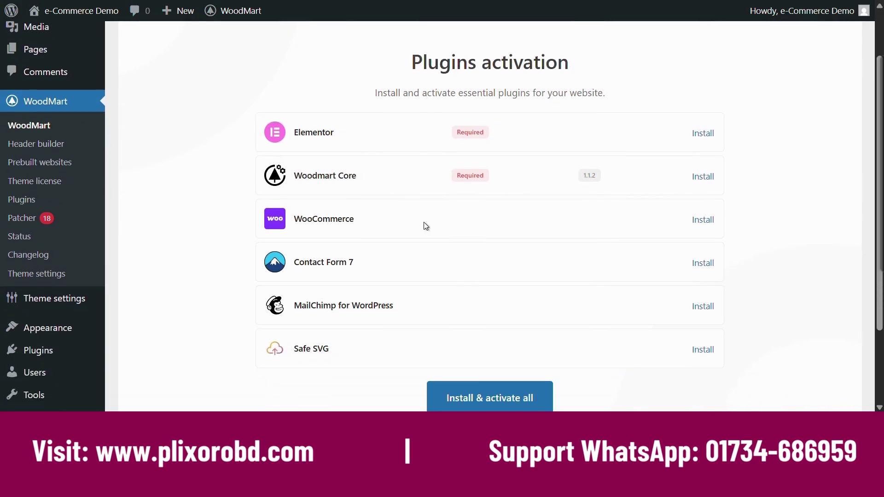
scroll(565, 264, down, 2)
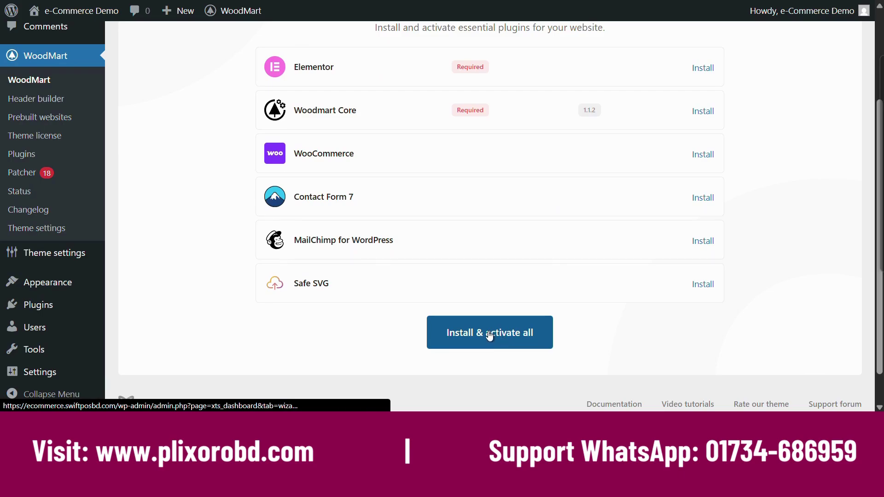
click(490, 336)
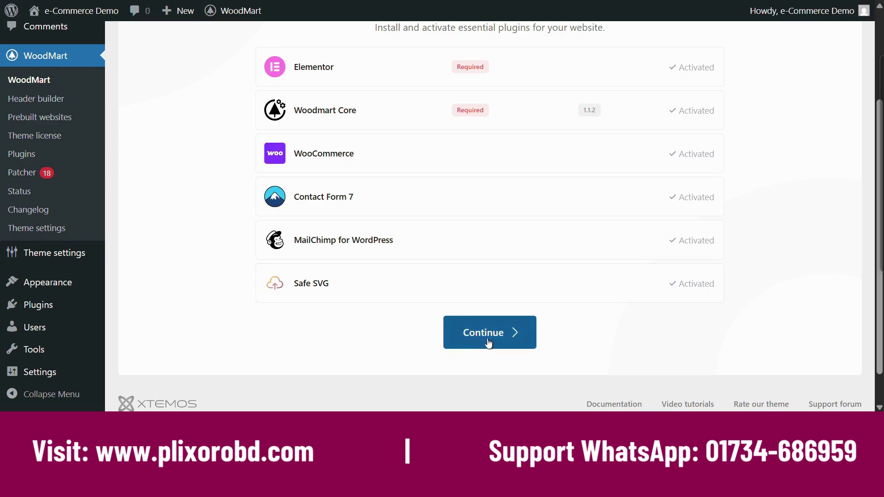
scroll(486, 334, up, 3)
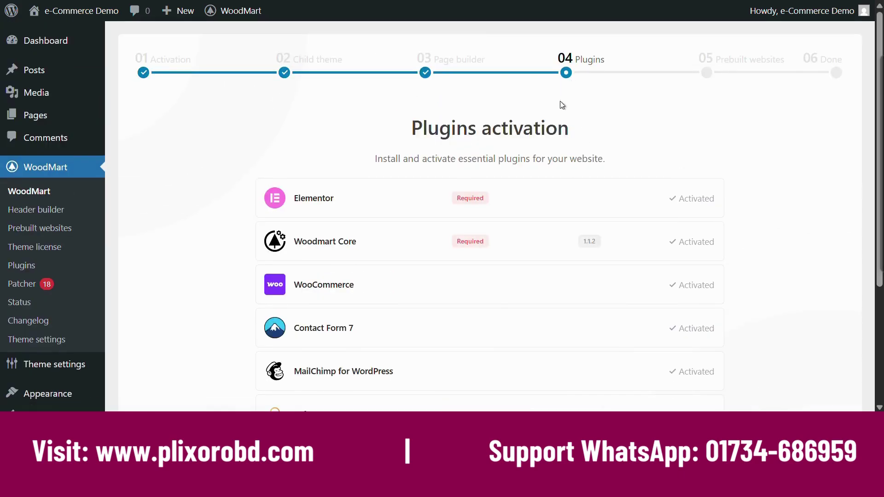
scroll(560, 104, down, 3)
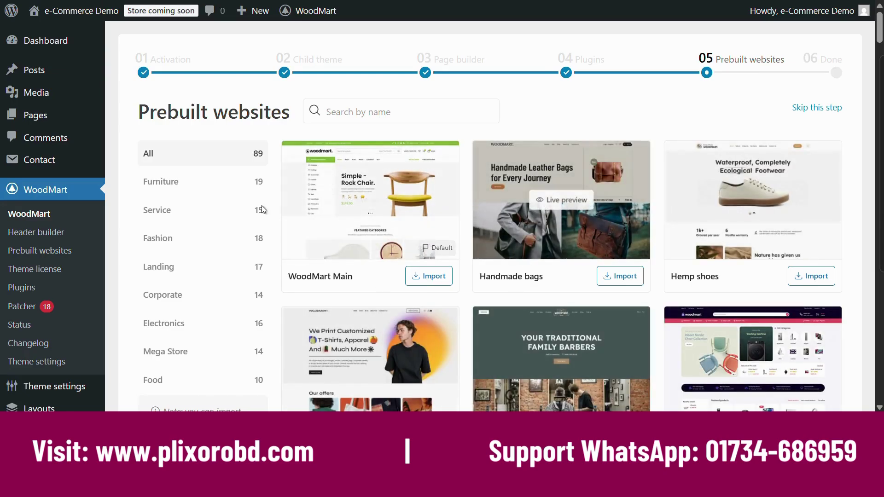
Browse the prebuilt websites by category, from Furniture, Service and Fashion through Landing, Corporate, Electronics and Mega Store to Food.
click(189, 192)
click(189, 220)
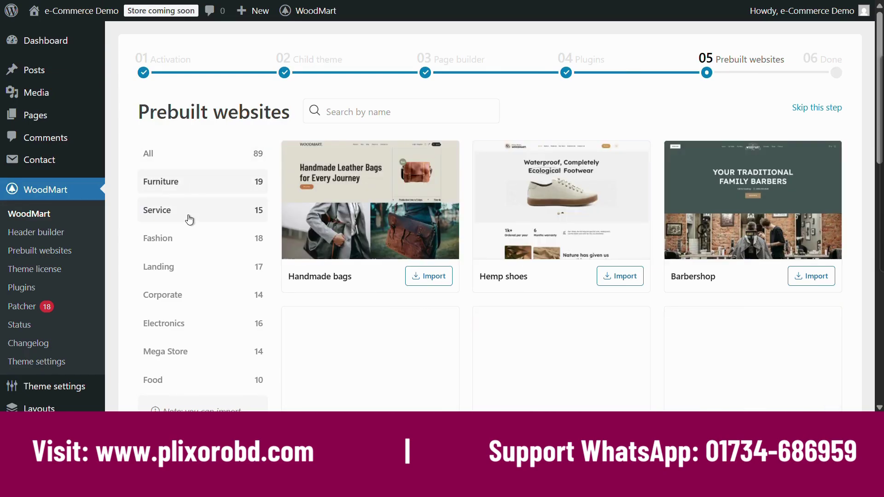
click(176, 246)
scroll(177, 251, down, 2)
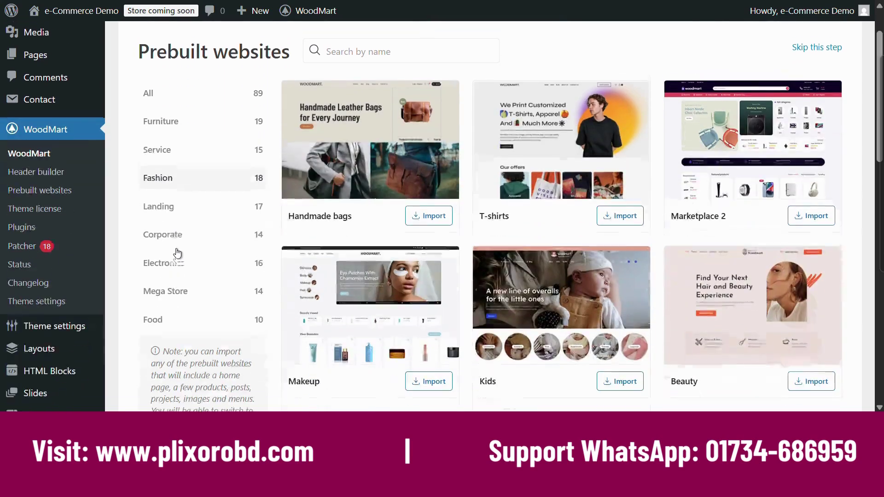
click(183, 208)
click(185, 229)
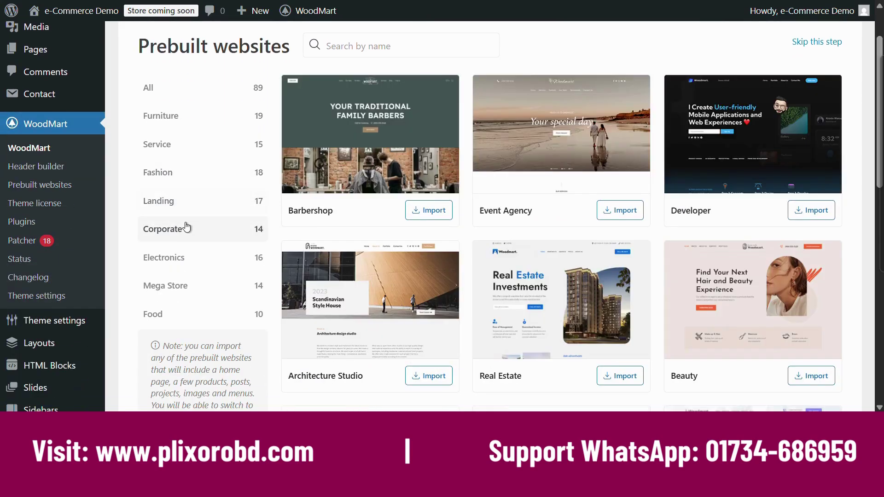
click(194, 260)
click(193, 287)
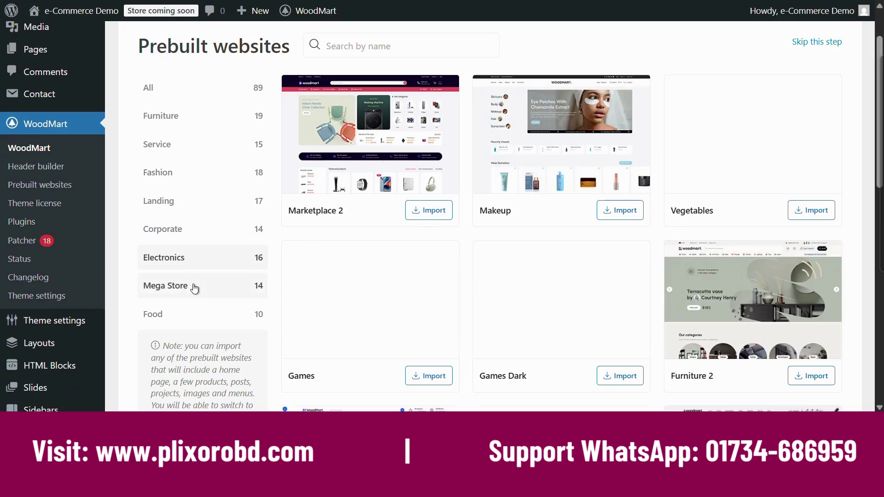
click(185, 310)
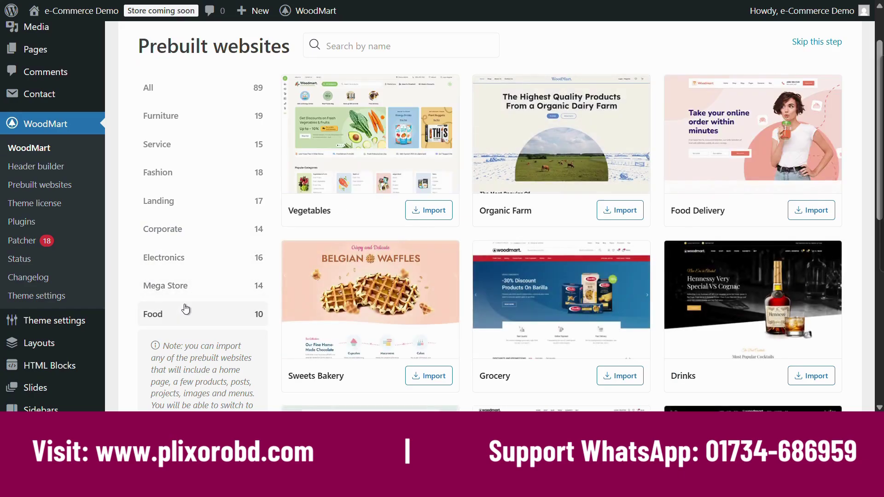
Filter the prebuilt websites by Electronics and try to import the Marketplace 2 demo.
click(188, 261)
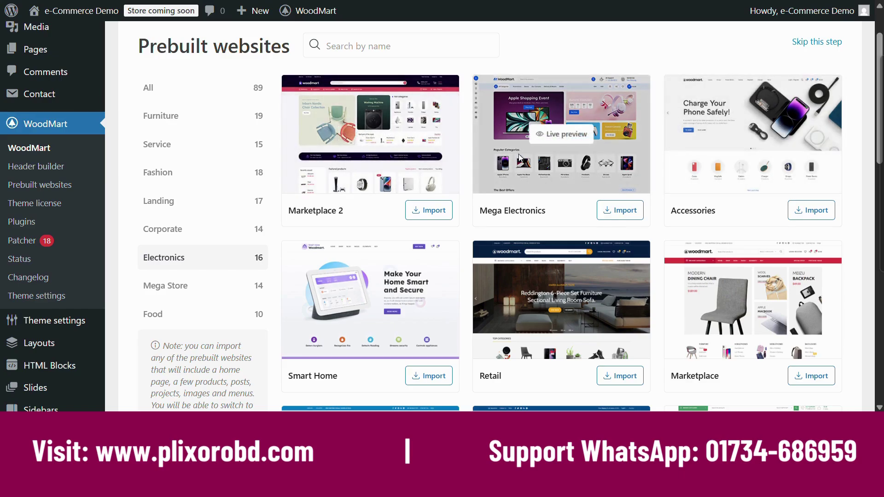
scroll(540, 147, down, 2)
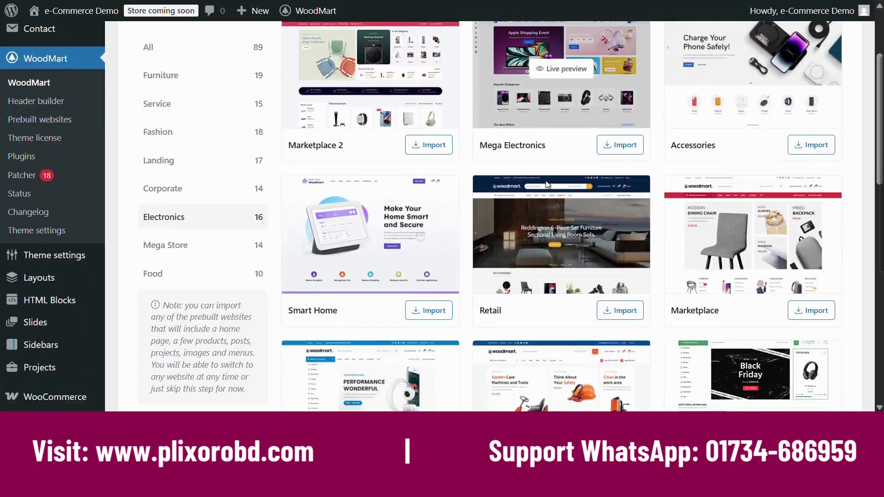
scroll(554, 213, up, 2)
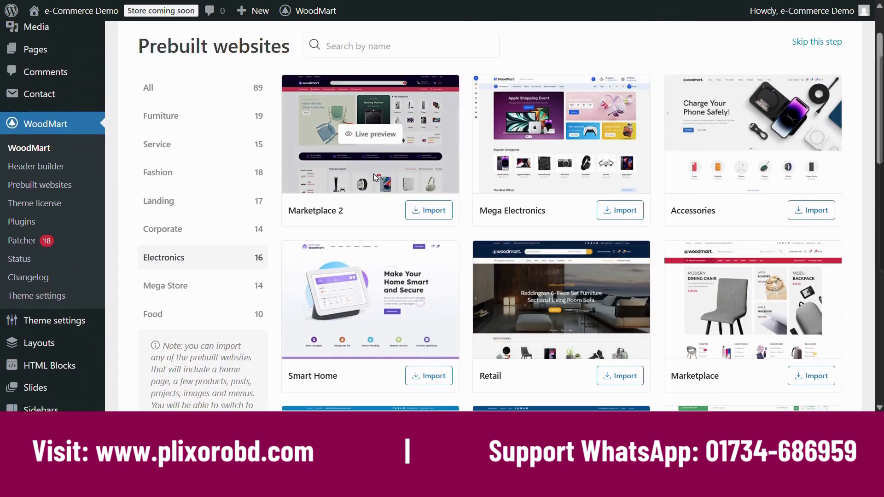
click(427, 211)
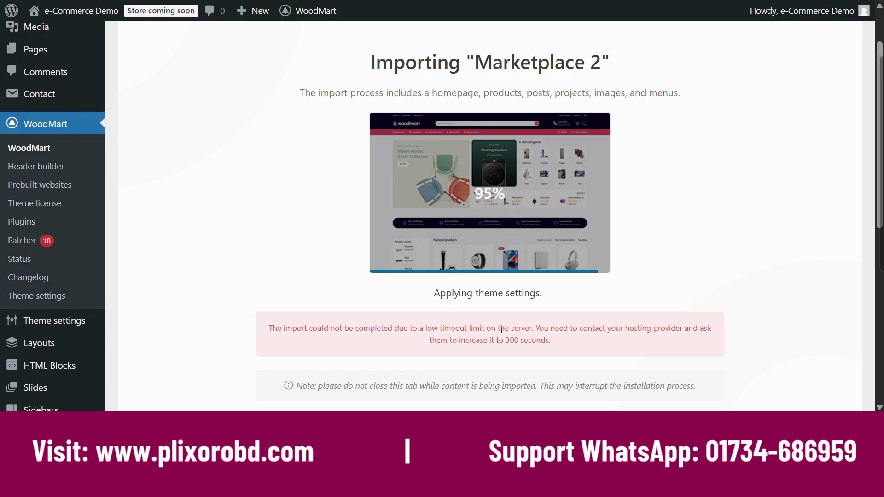
drag(498, 329, 535, 329)
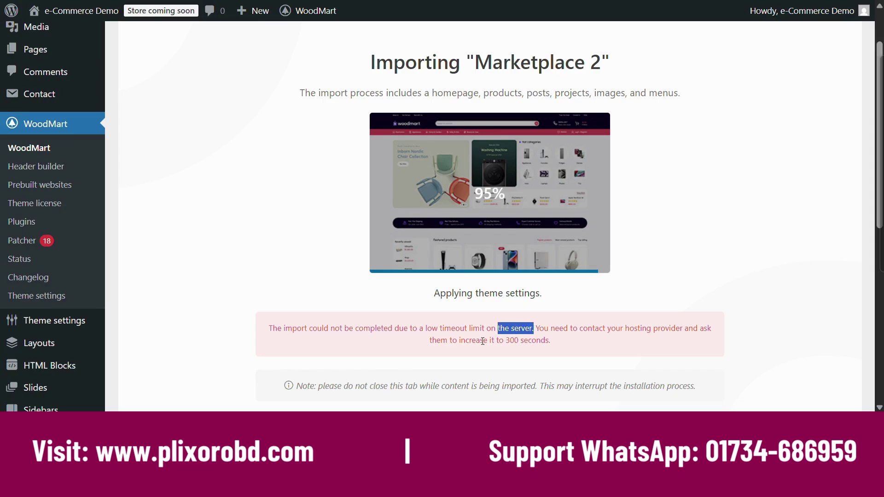
drag(460, 340, 530, 340)
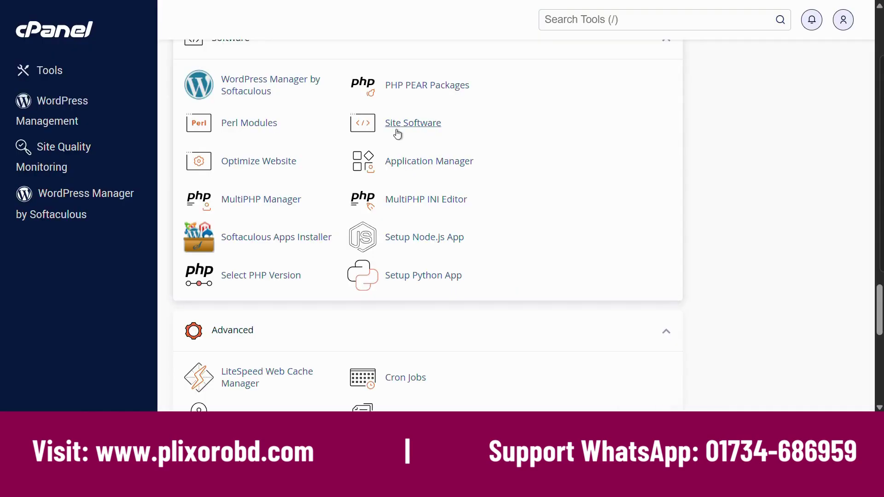
Open the PHP options of the hosting account through cPanel's Select PHP Version tool.
scroll(270, 268, up, 3)
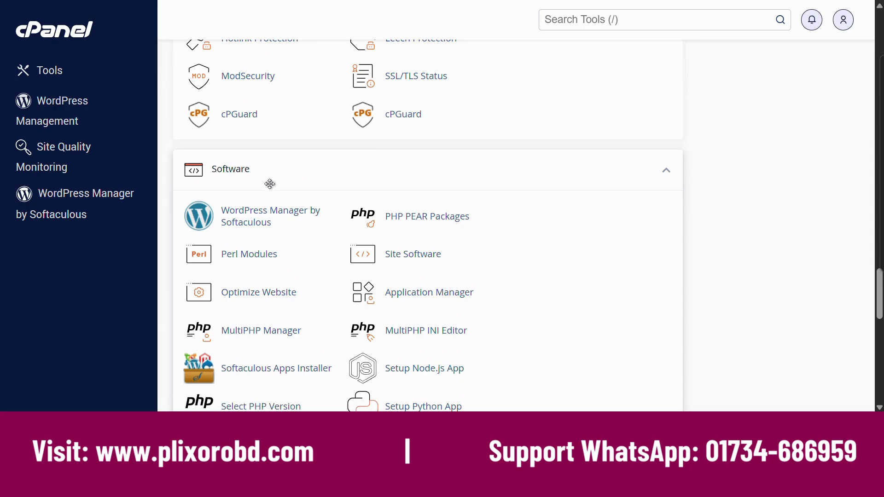
scroll(269, 182, down, 3)
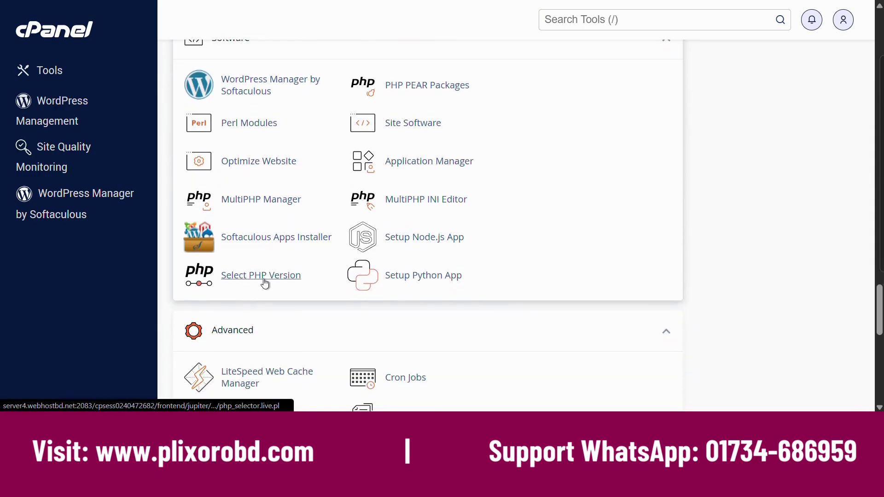
click(268, 277)
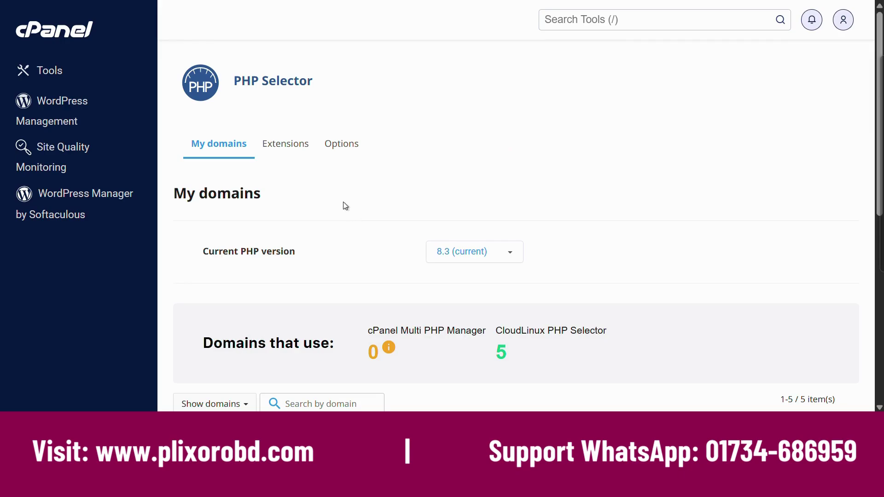
click(337, 147)
Set the PHP max_input_time option to 320.
scroll(363, 190, down, 5)
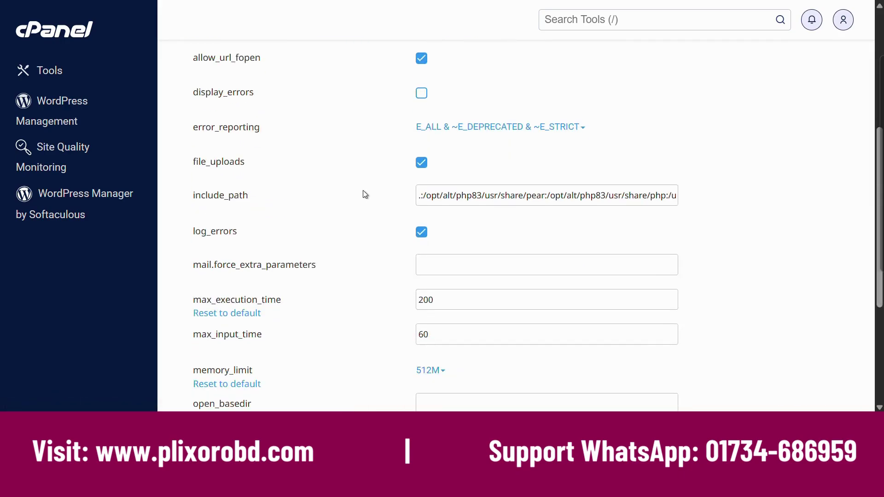
scroll(363, 190, down, 3)
drag(271, 208, 189, 208)
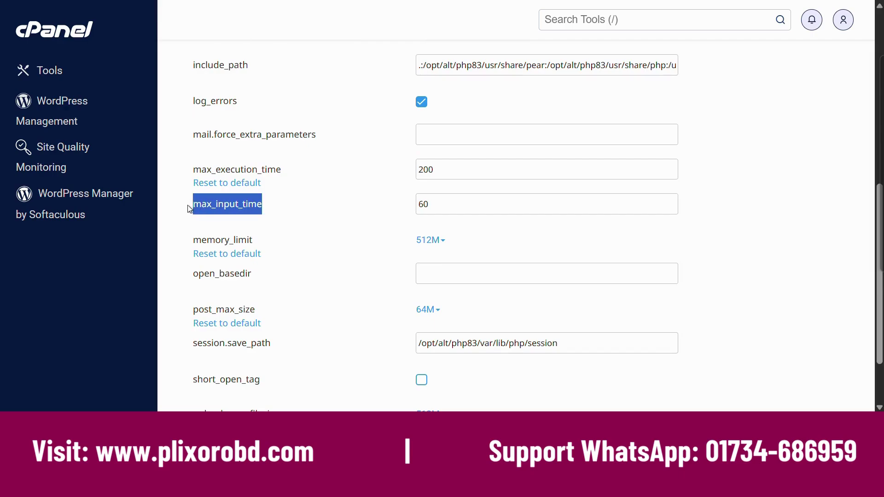
drag(450, 203, 412, 205)
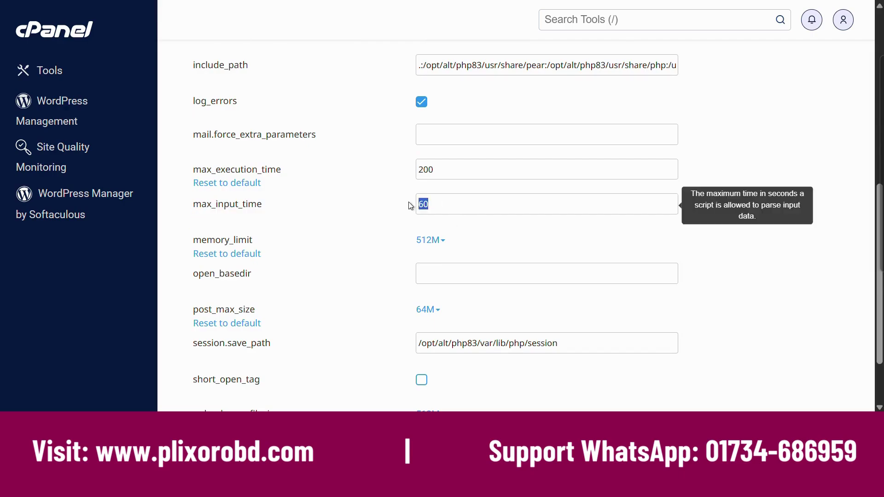
text(32)
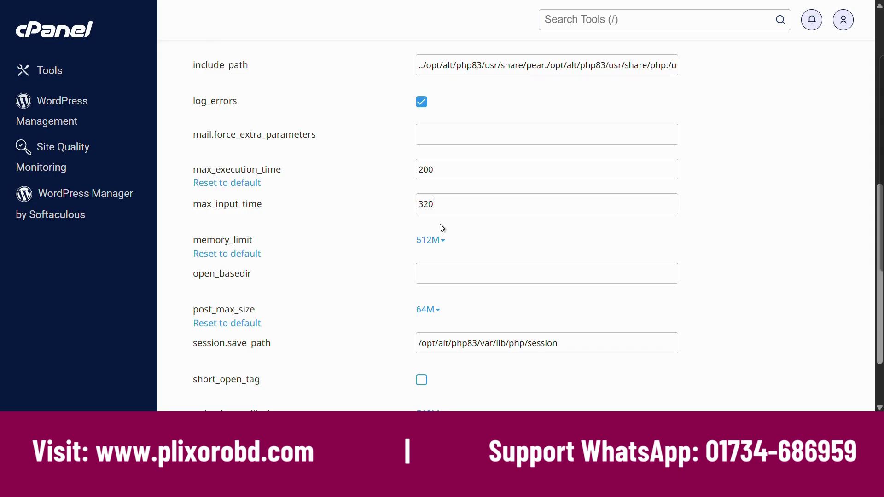
text(0)
click(385, 228)
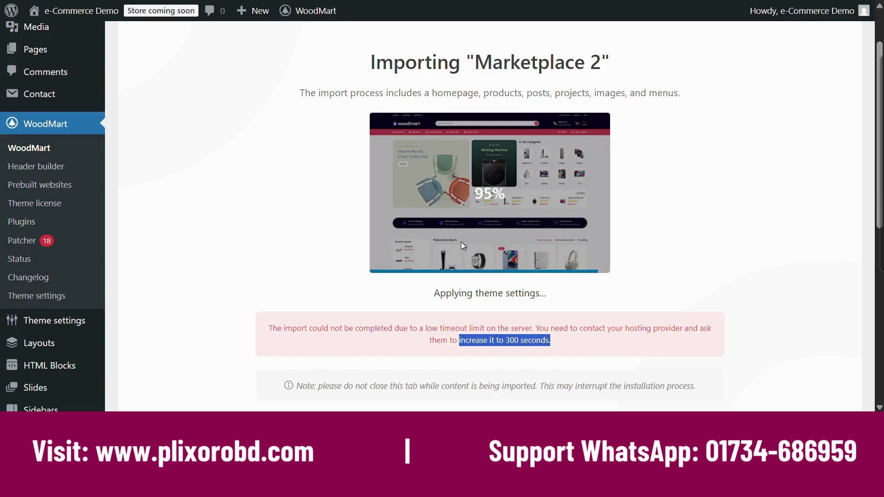
Return to the WordPress admin and open the e-Commerce Demo site's front end in a new browser tab.
click(693, 212)
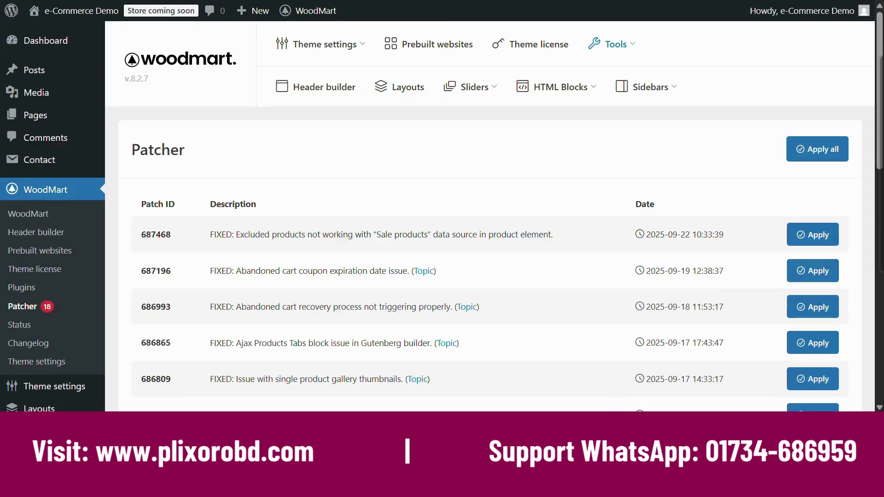
mouse_move(76, 12)
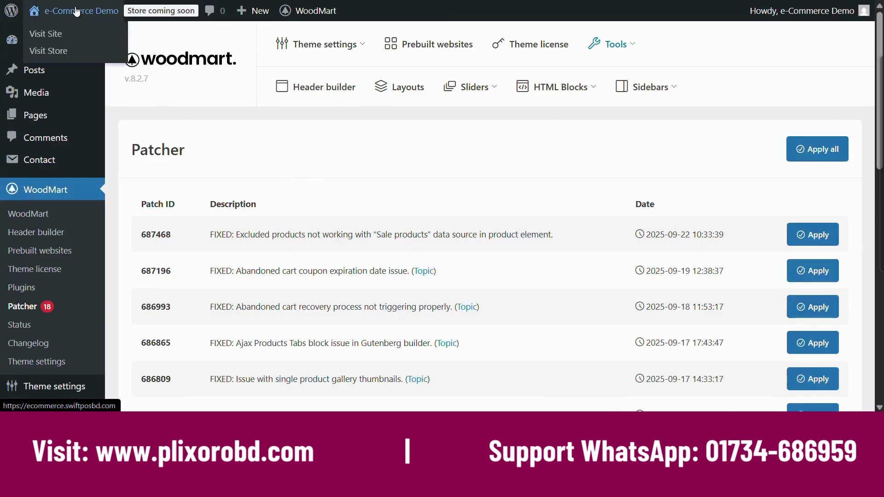
right_click(51, 37)
click(74, 49)
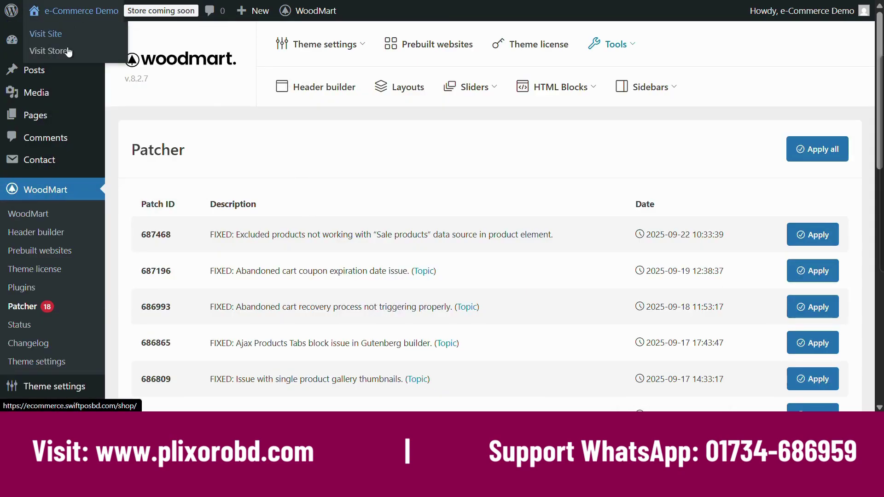
key(ctrl+Tab)
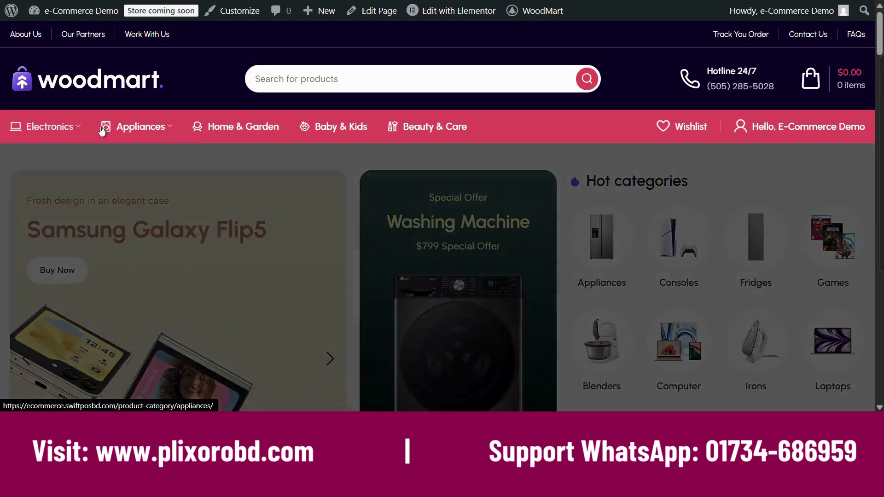
Examine the Marketplace 2 home page, from its category navigation and banners through the featured products to the lower product listings.
mouse_move(62, 127)
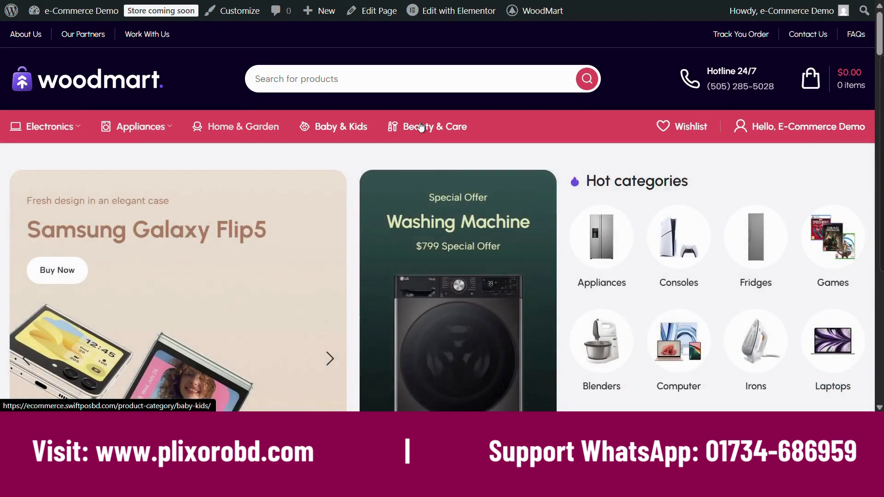
scroll(429, 137, down, 2)
scroll(428, 137, down, 15)
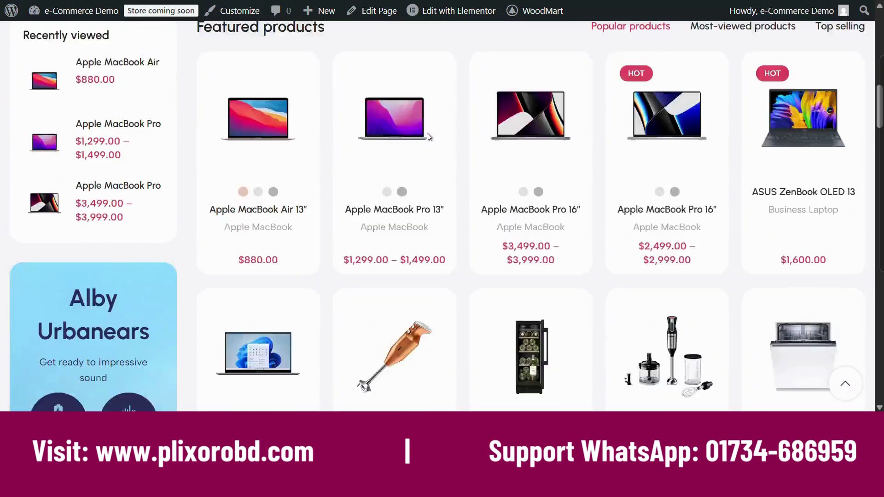
scroll(428, 138, down, 20)
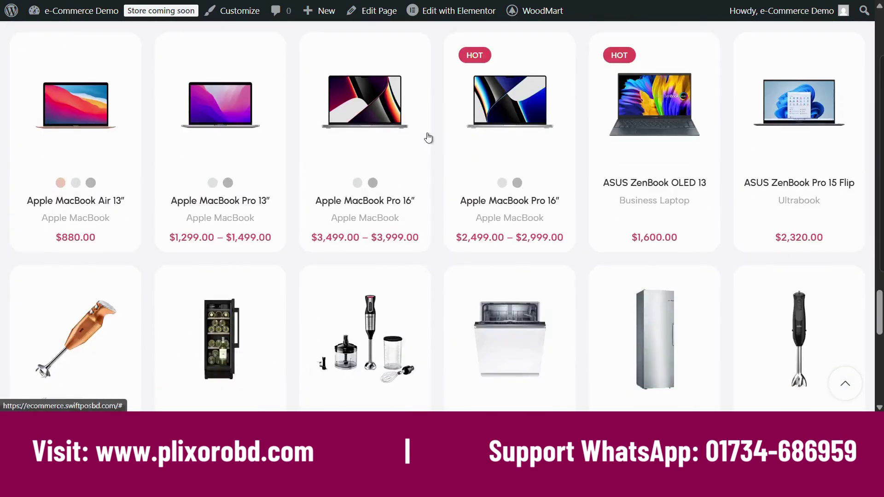